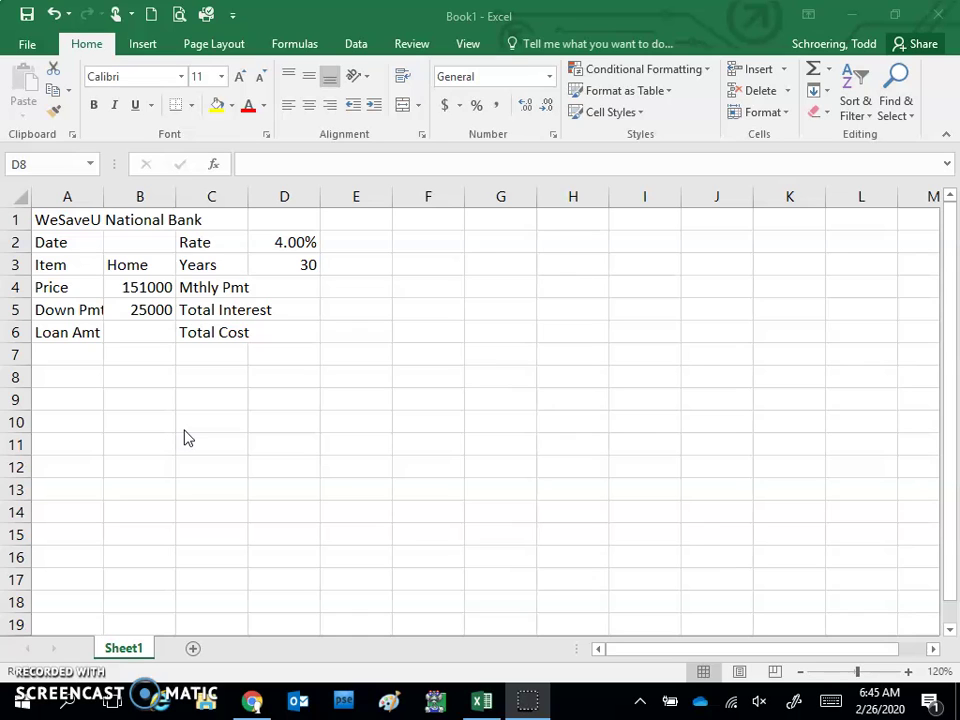
Merge and center the bank title across A1:D1 and autofit the widths of columns A and C.
click(49, 217)
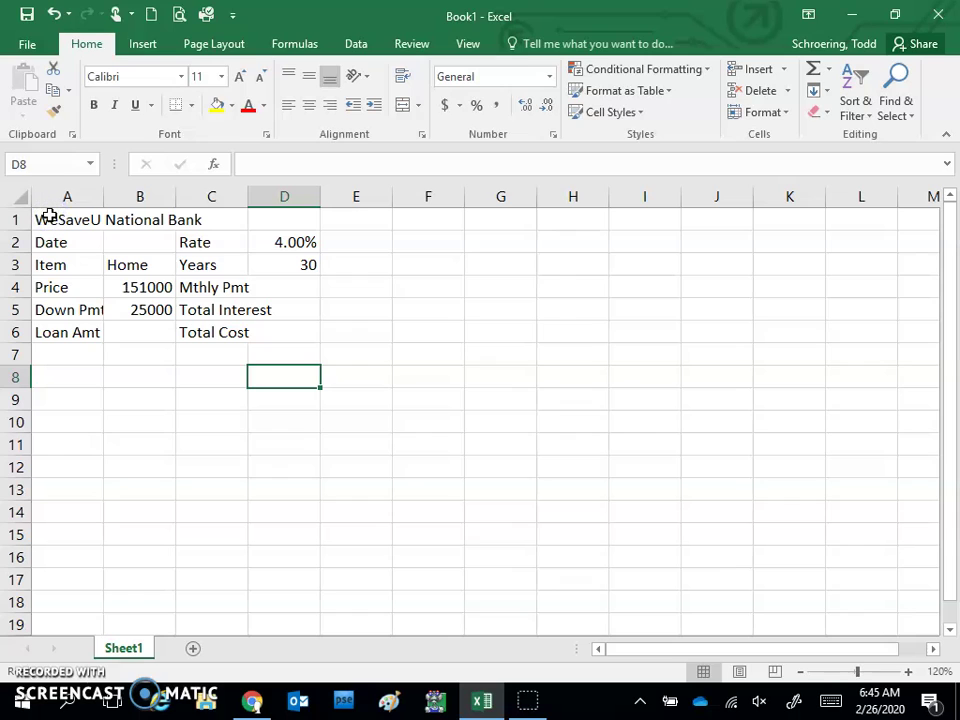
drag(49, 217, 279, 219)
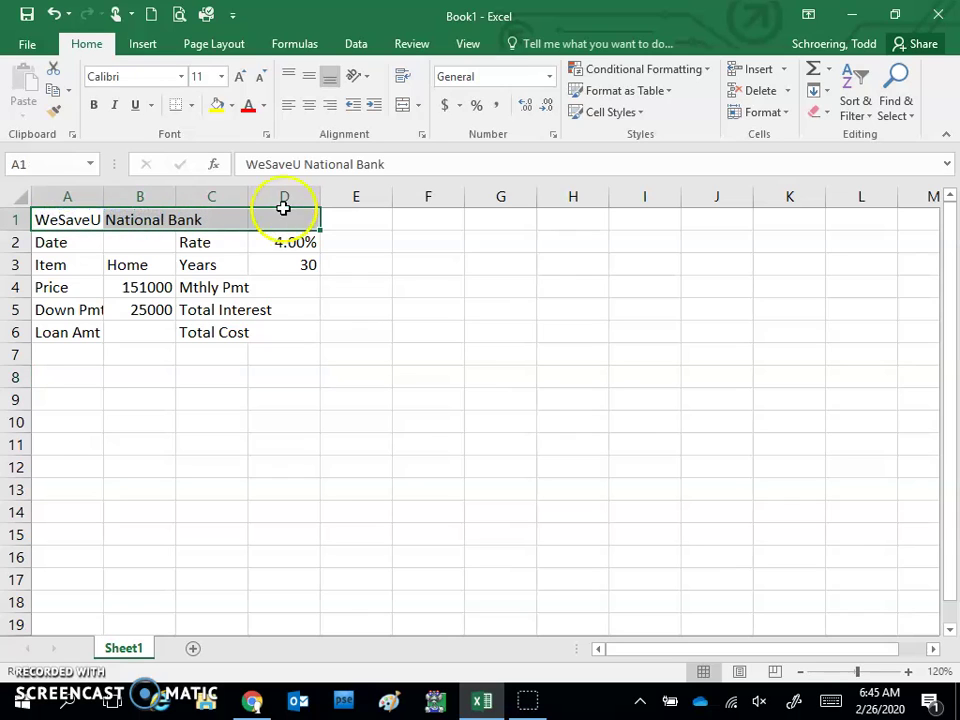
click(403, 106)
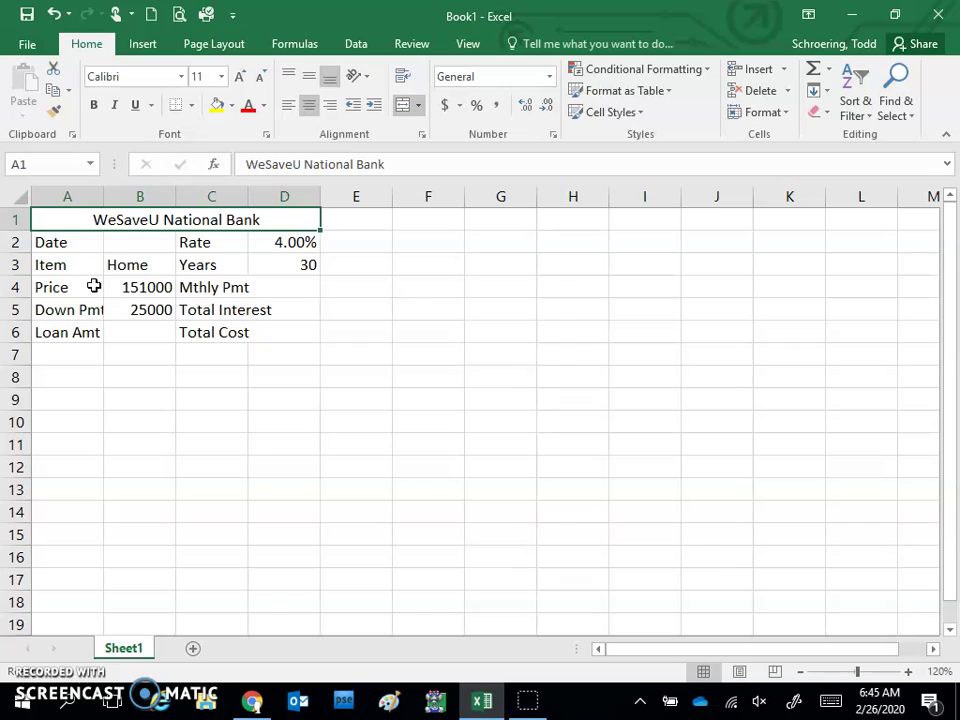
double_click(104, 197)
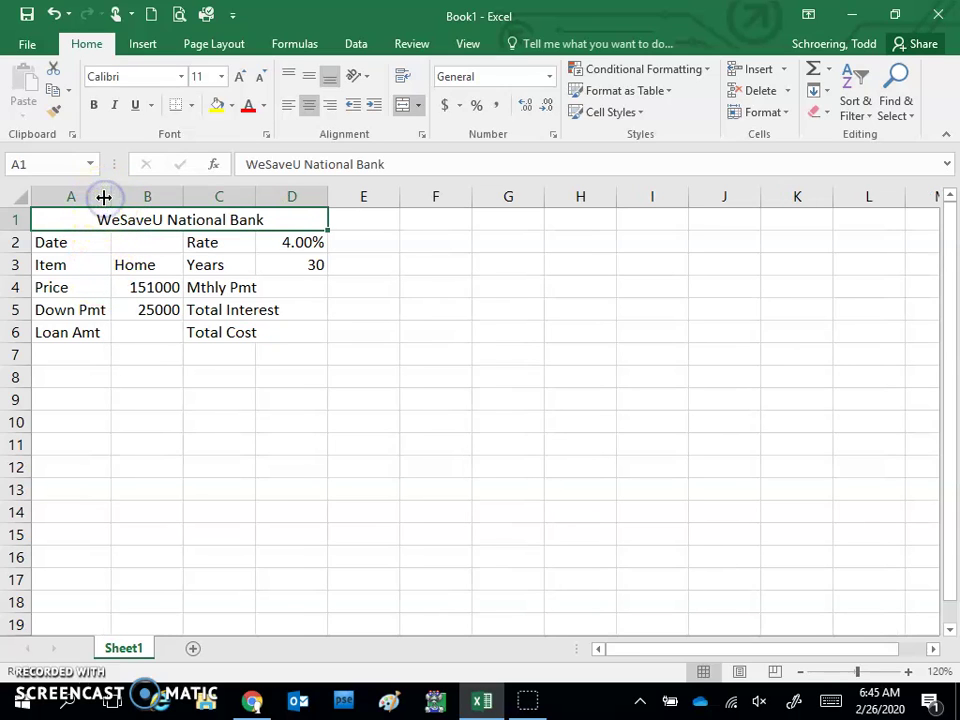
double_click(254, 194)
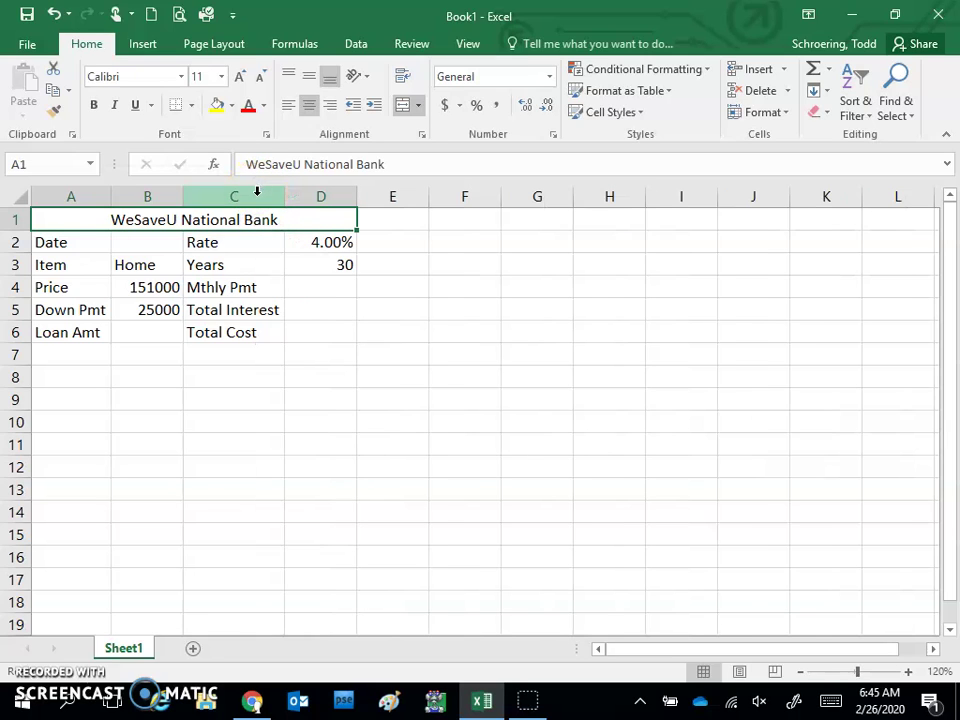
Enter the formula =NOW() in cell B2 beside the Date label.
click(142, 243)
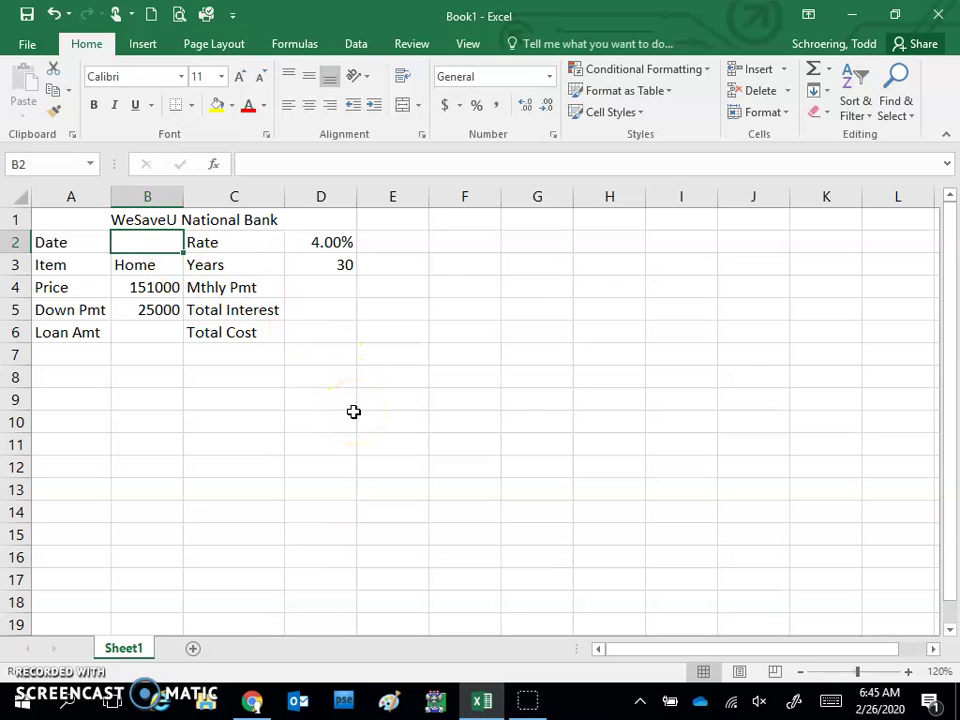
text(=n)
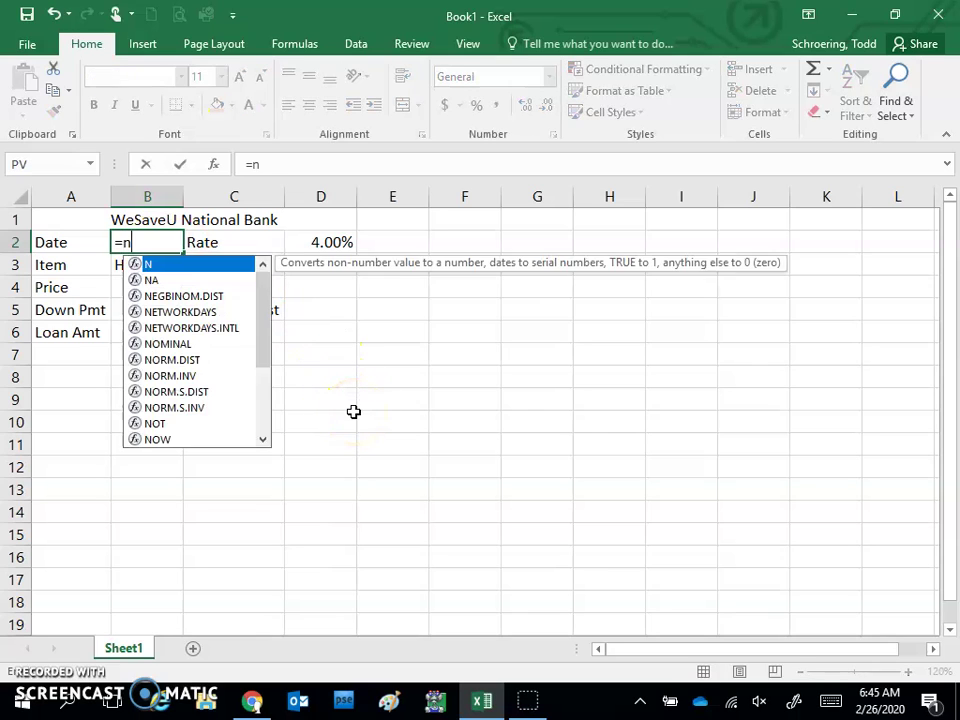
text(ow()
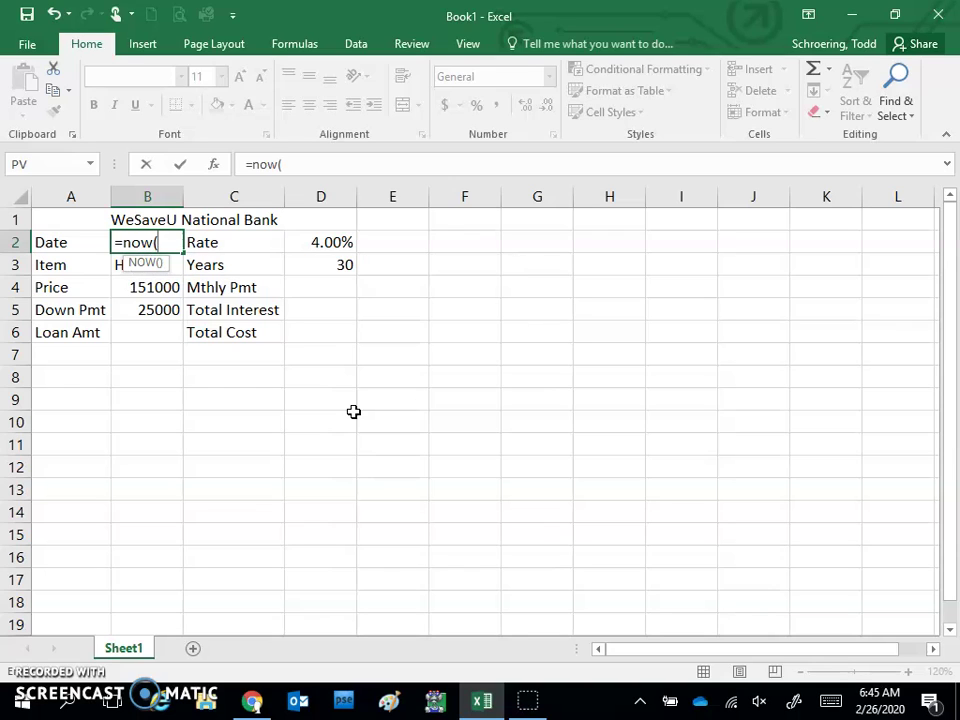
text())
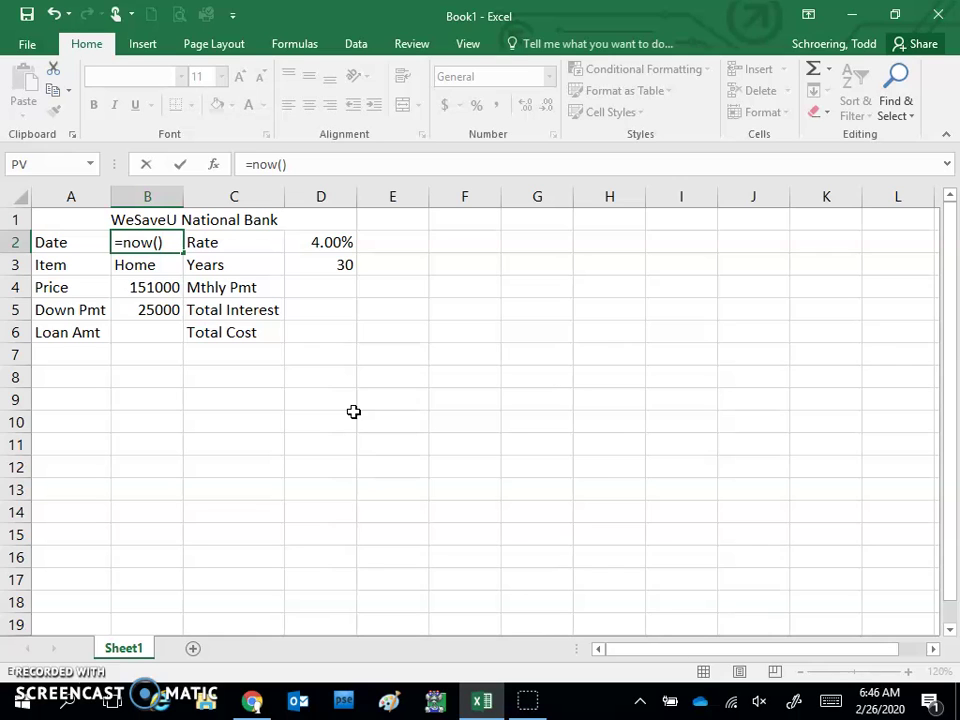
key(Return)
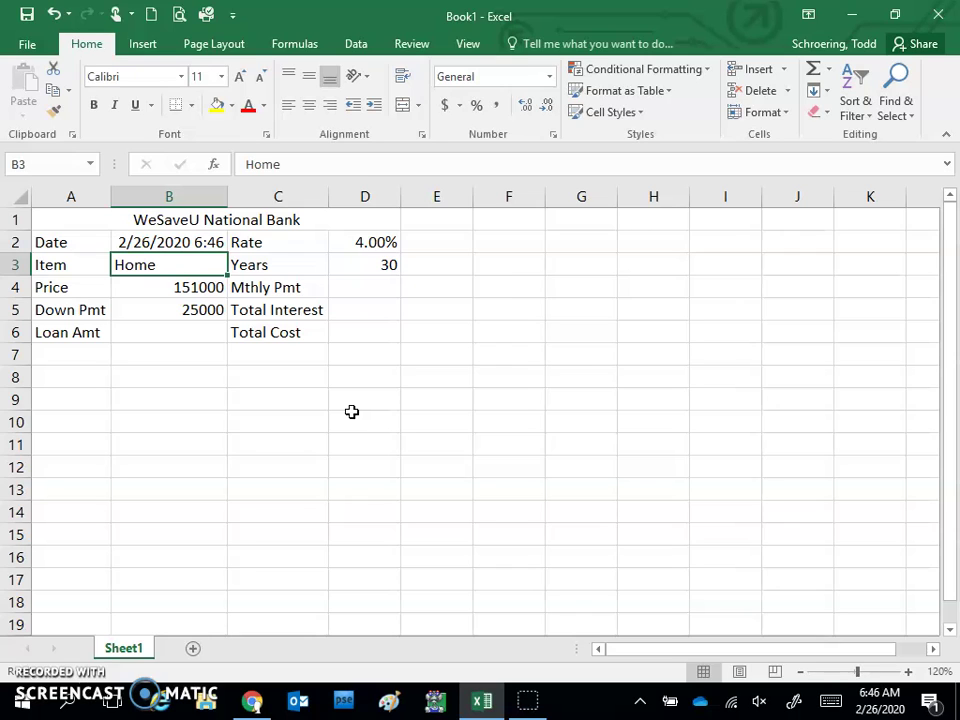
Format the date in cell B2 as Short Date.
click(200, 243)
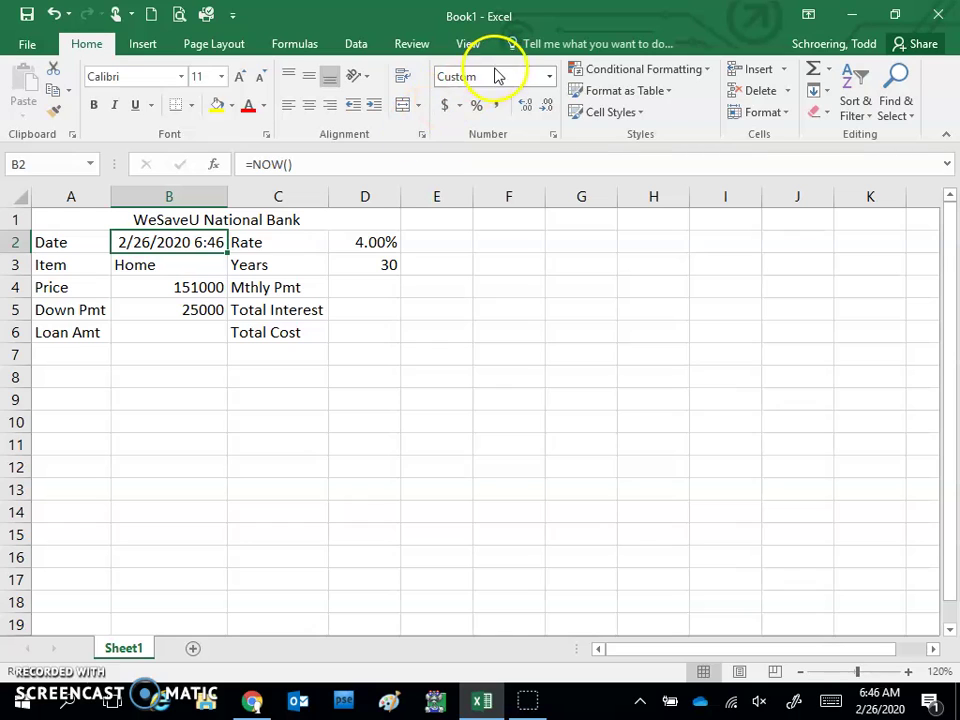
click(549, 77)
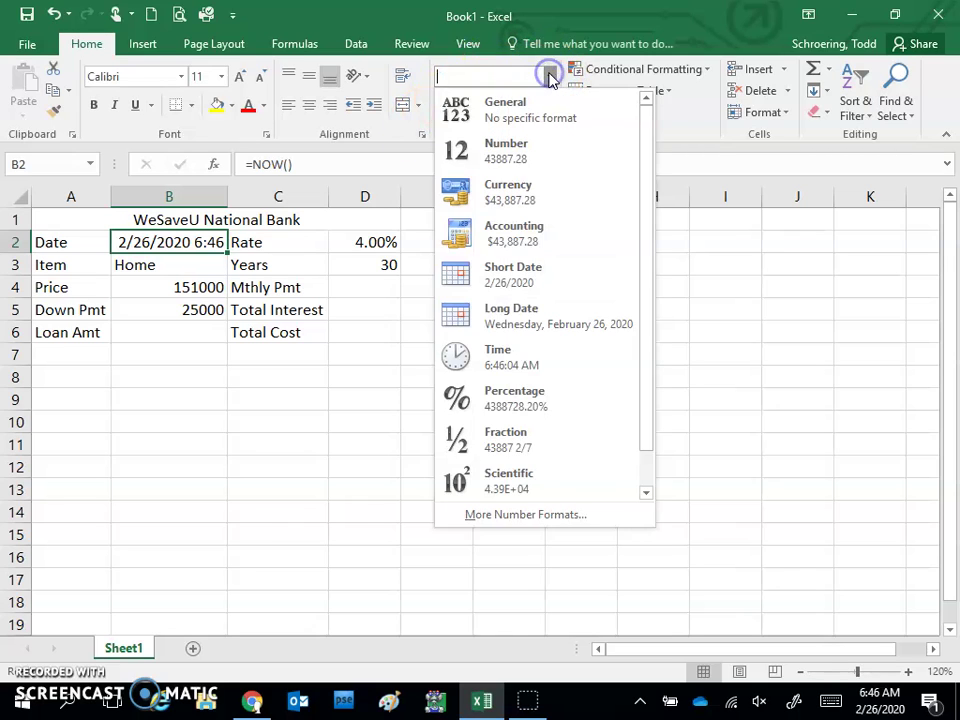
click(542, 277)
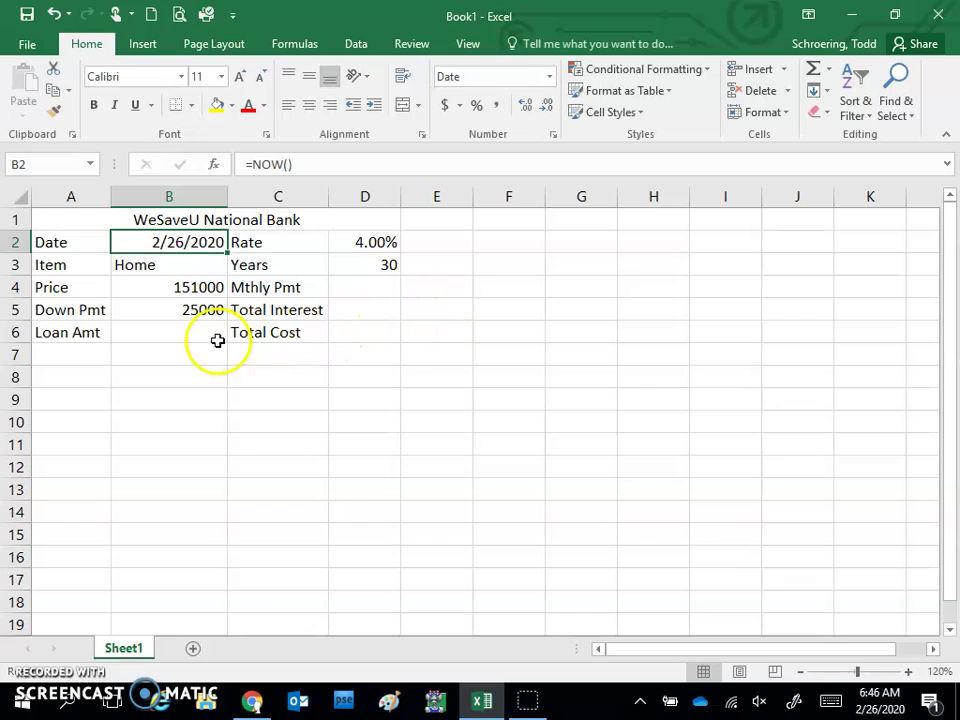
Apply the comma number style to the price and down payment amounts in B4:B5.
click(189, 286)
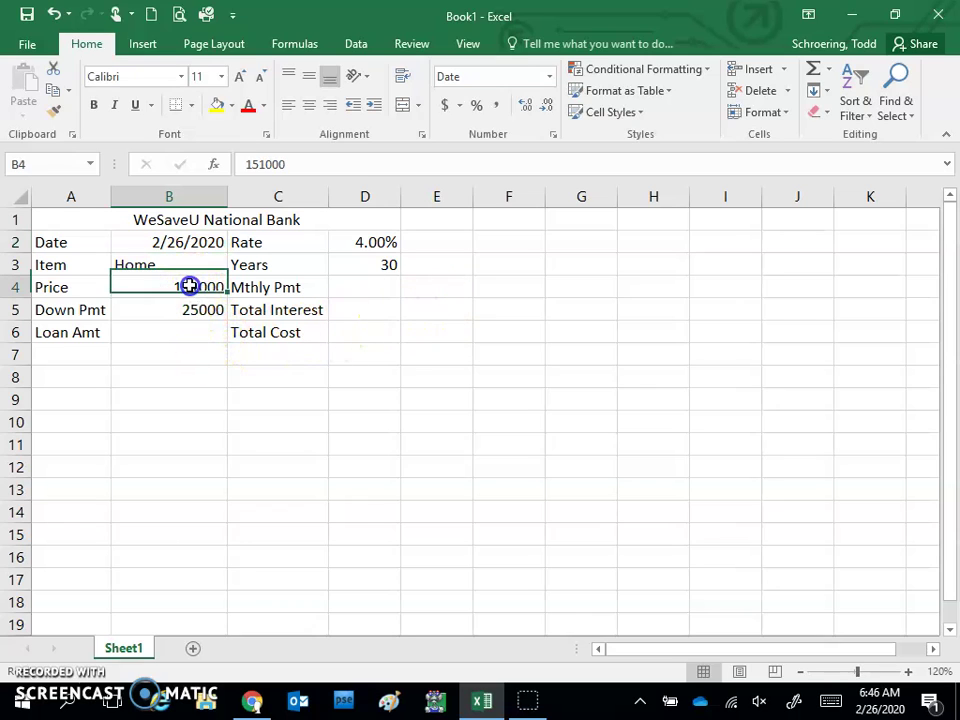
drag(189, 288, 190, 309)
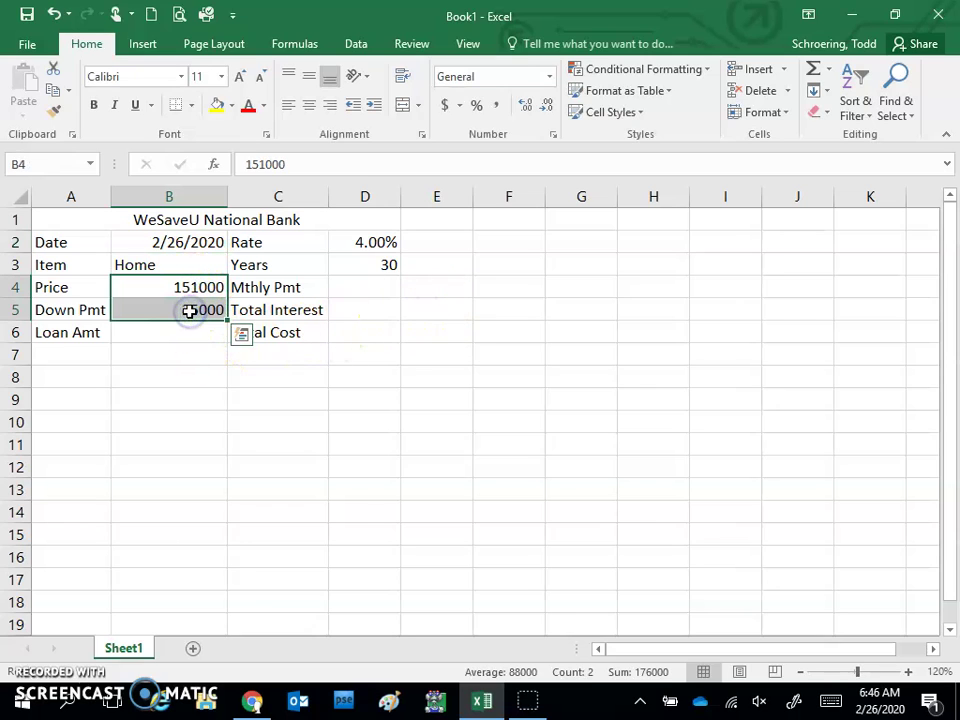
click(497, 105)
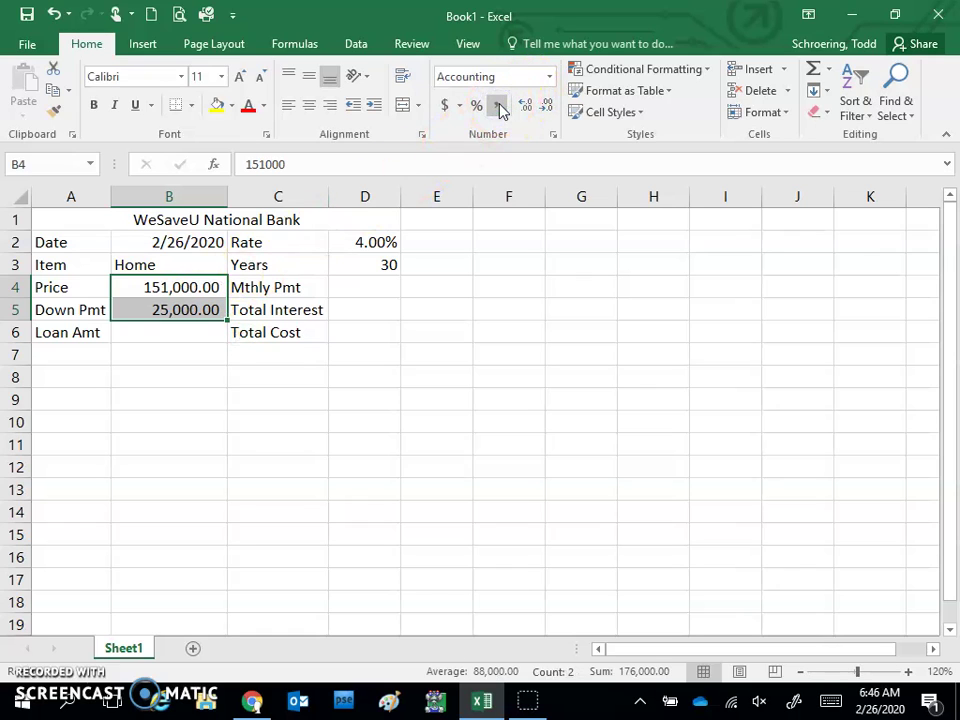
Calculate the loan amount in cell B6 with the formula =B4-B5.
click(183, 330)
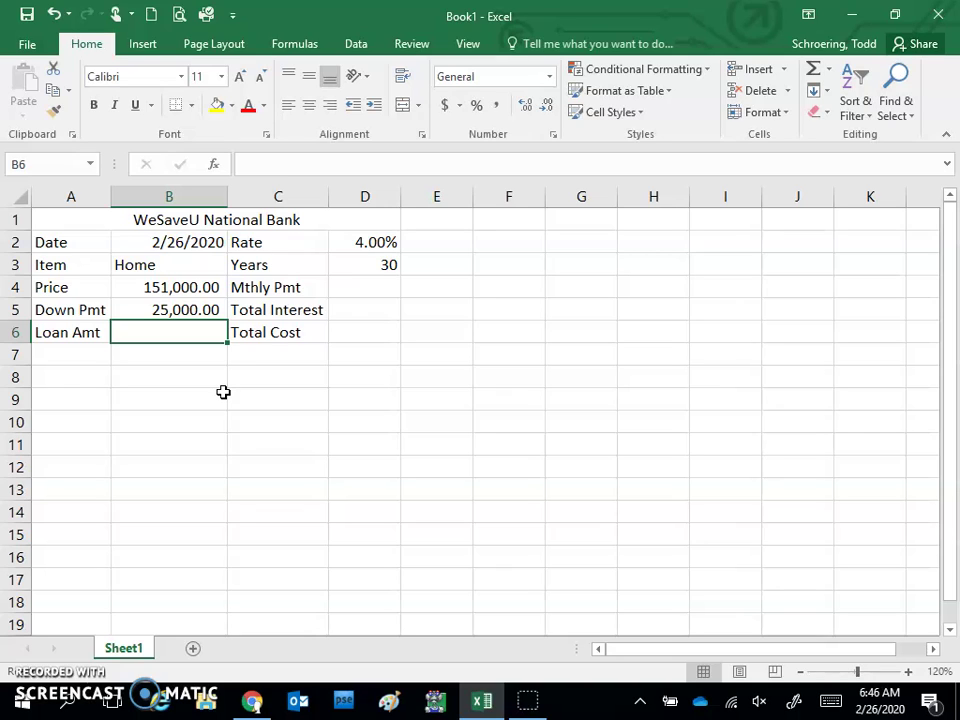
text(=)
click(199, 287)
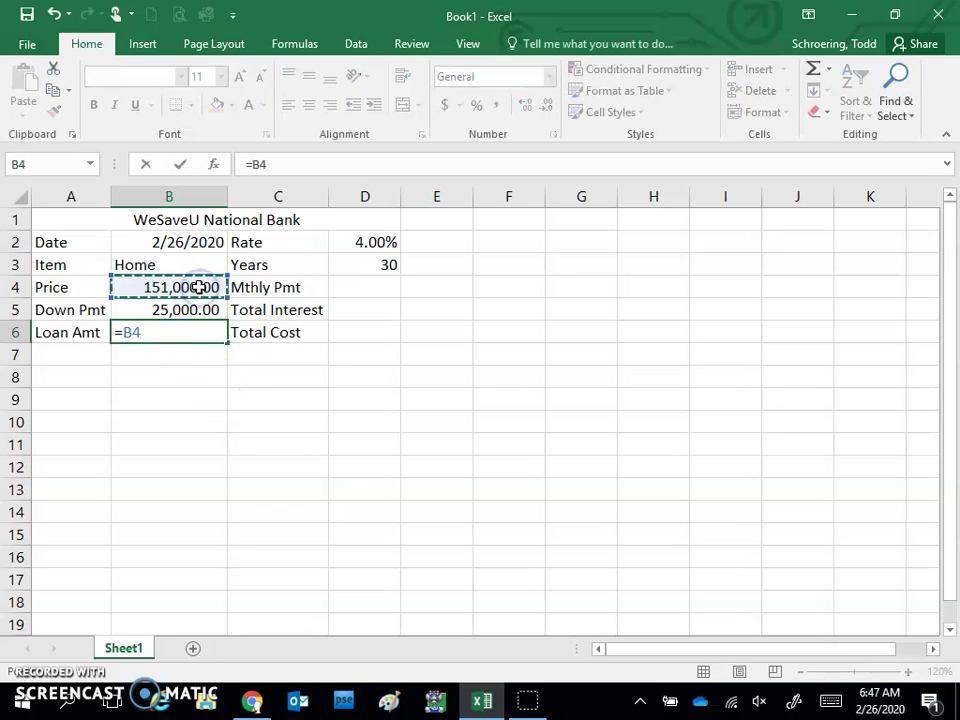
text(-)
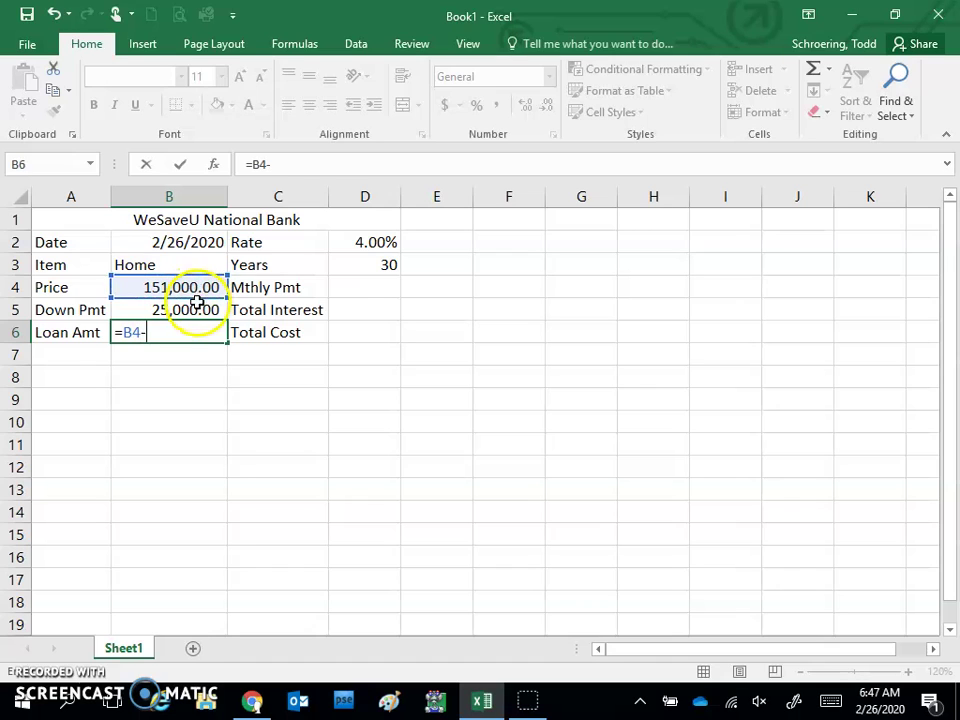
click(193, 309)
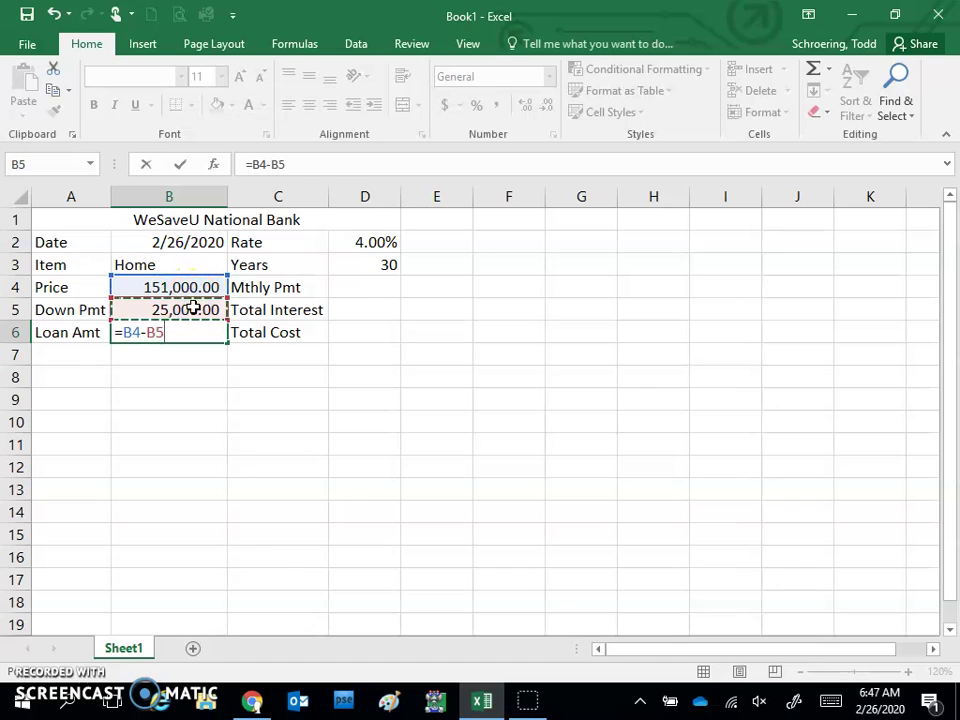
key(Return)
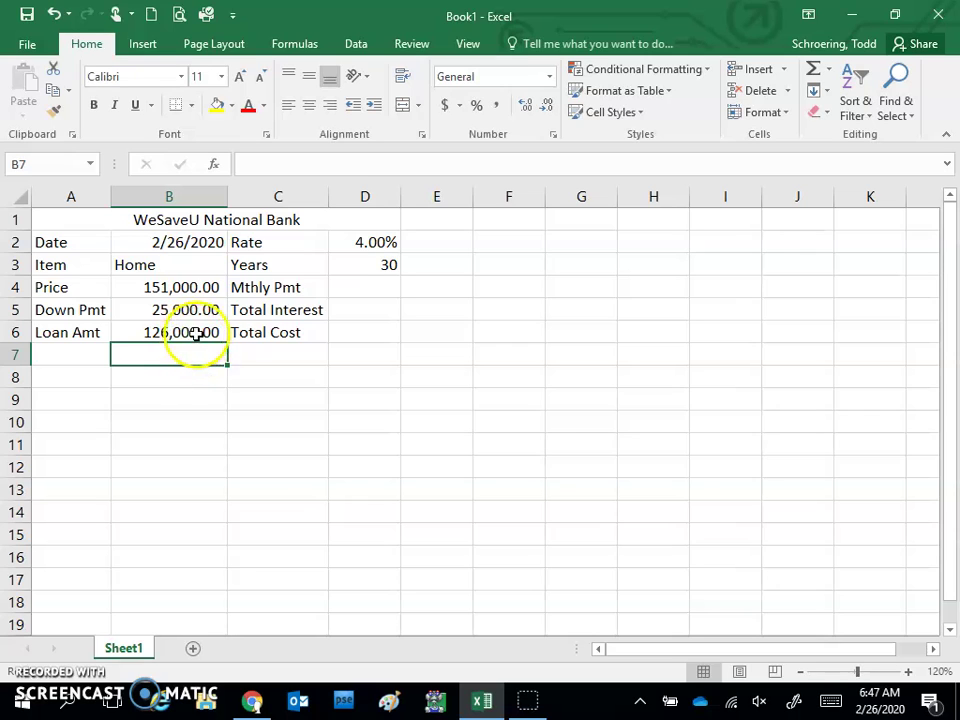
Insert the PMT function in cell D4 for the monthly payment and set its Rate argument to D2/12.
click(367, 290)
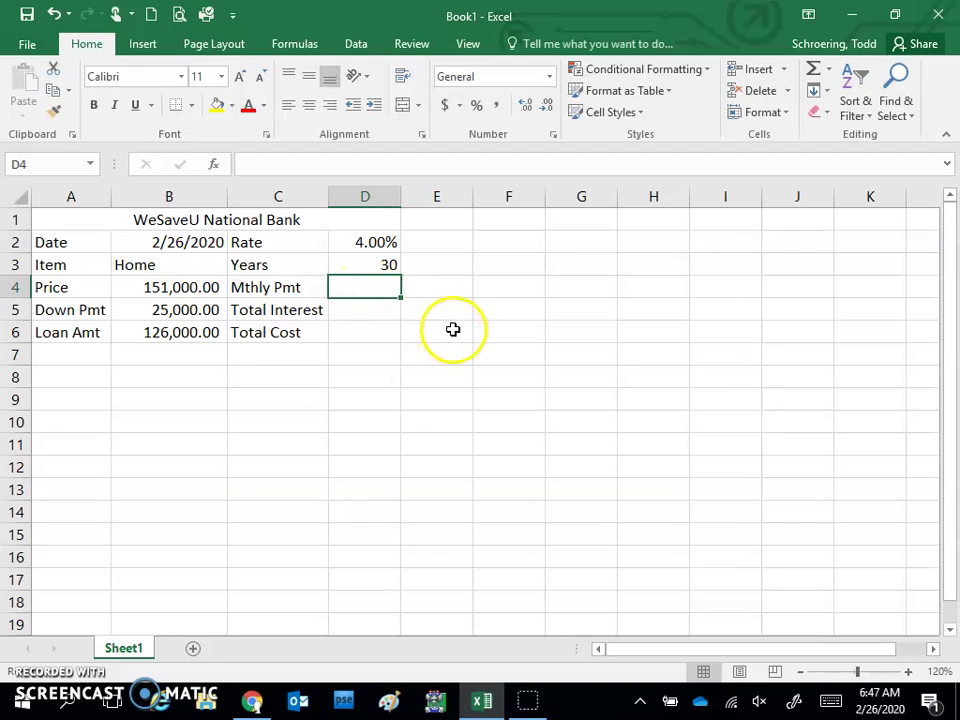
click(214, 165)
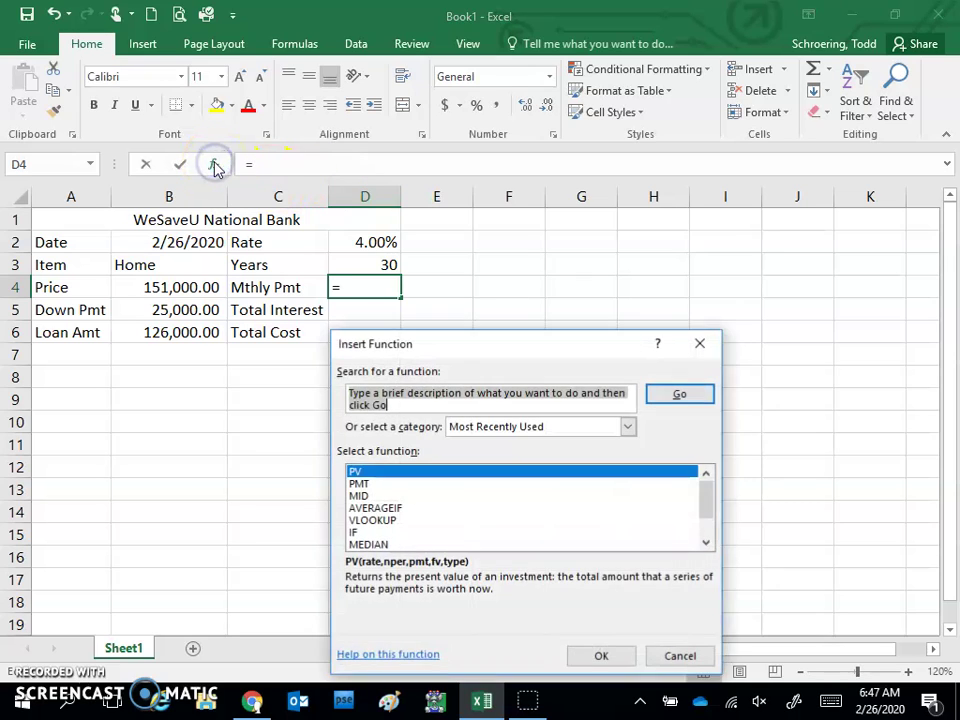
double_click(360, 487)
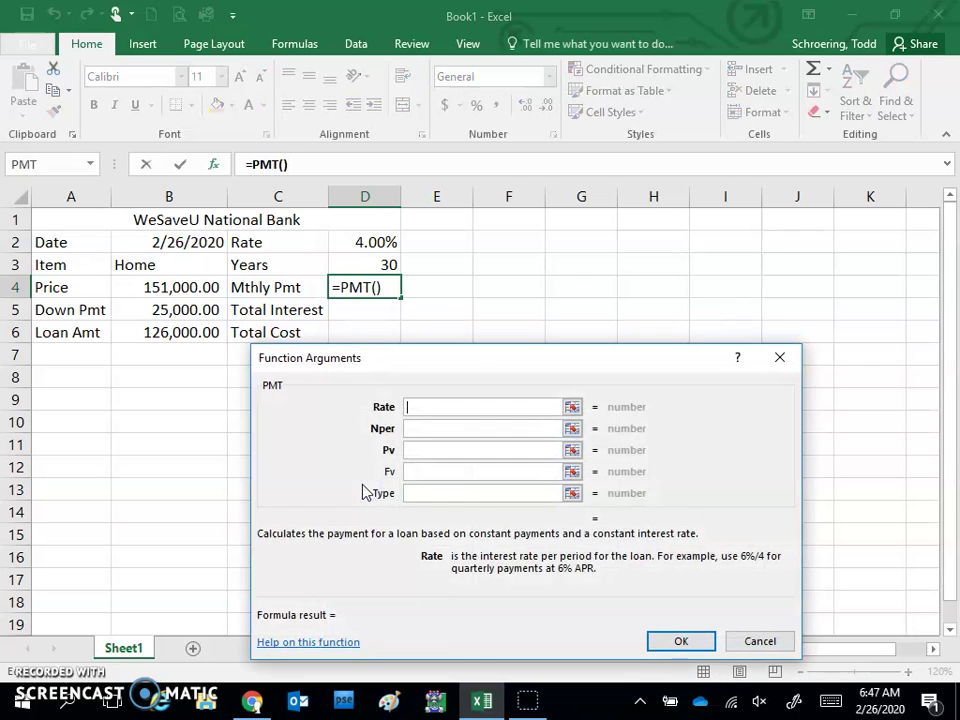
drag(461, 357, 422, 364)
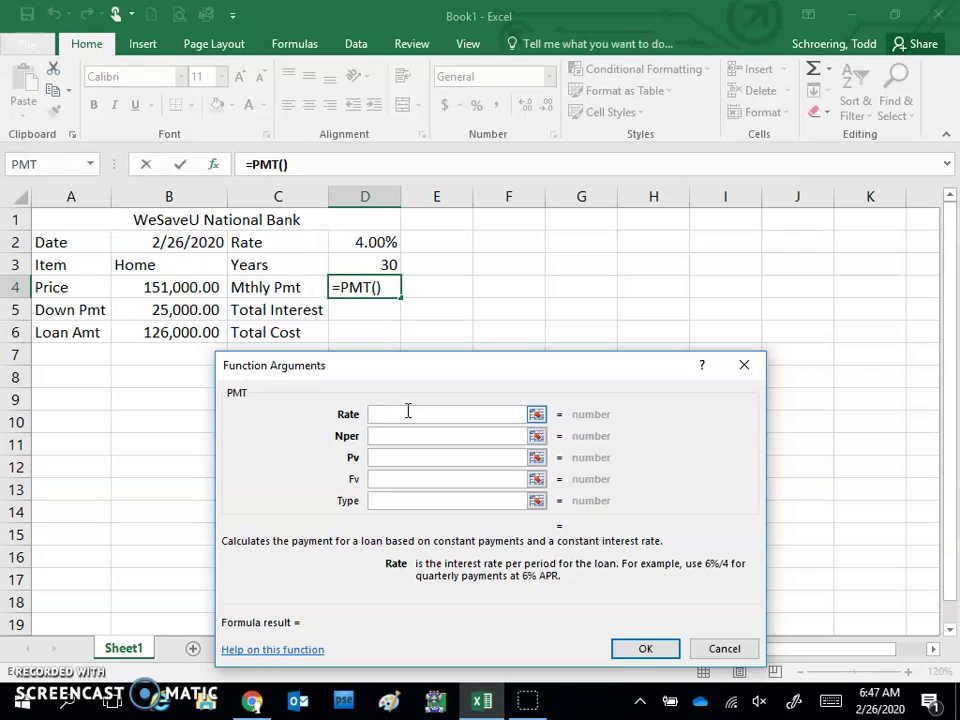
click(369, 241)
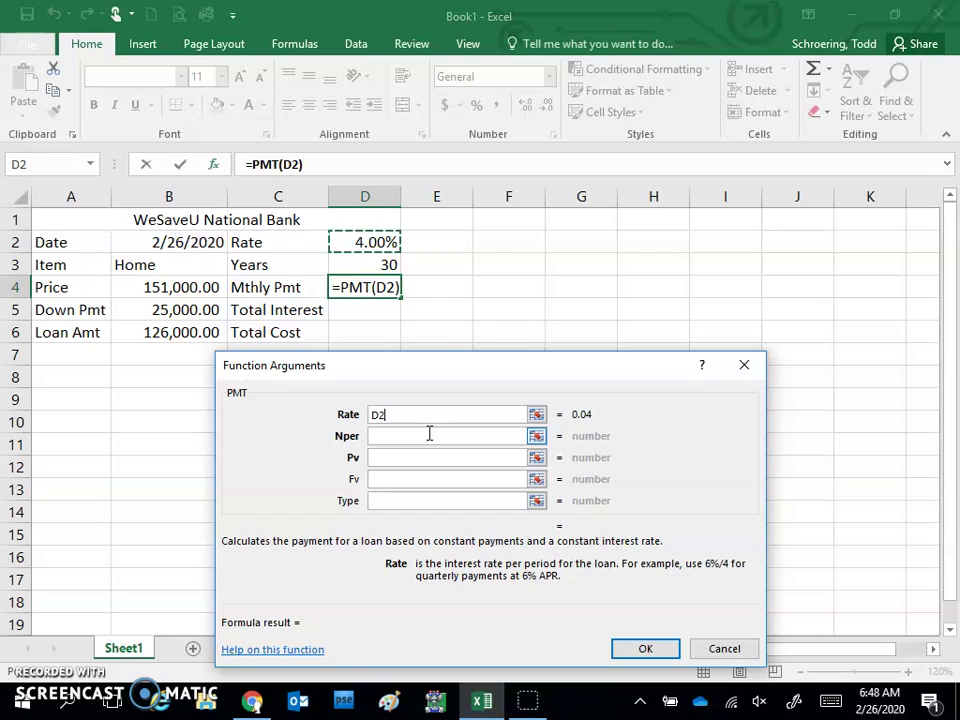
text(/12)
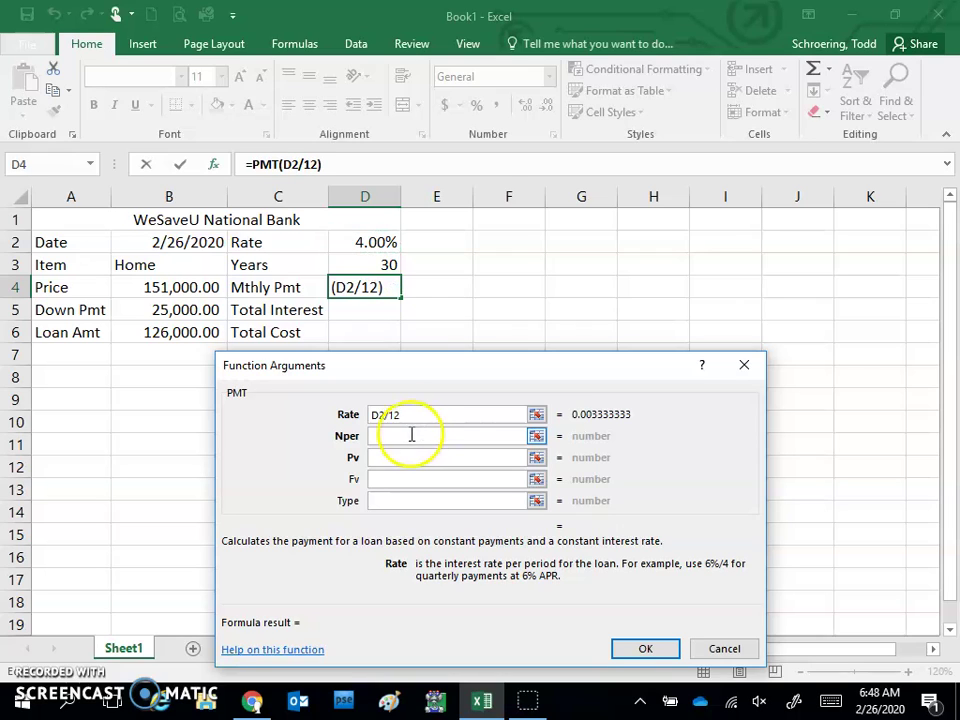
Complete the PMT function in D4 with Nper set to D3*12 and Pv set to -B6.
click(403, 436)
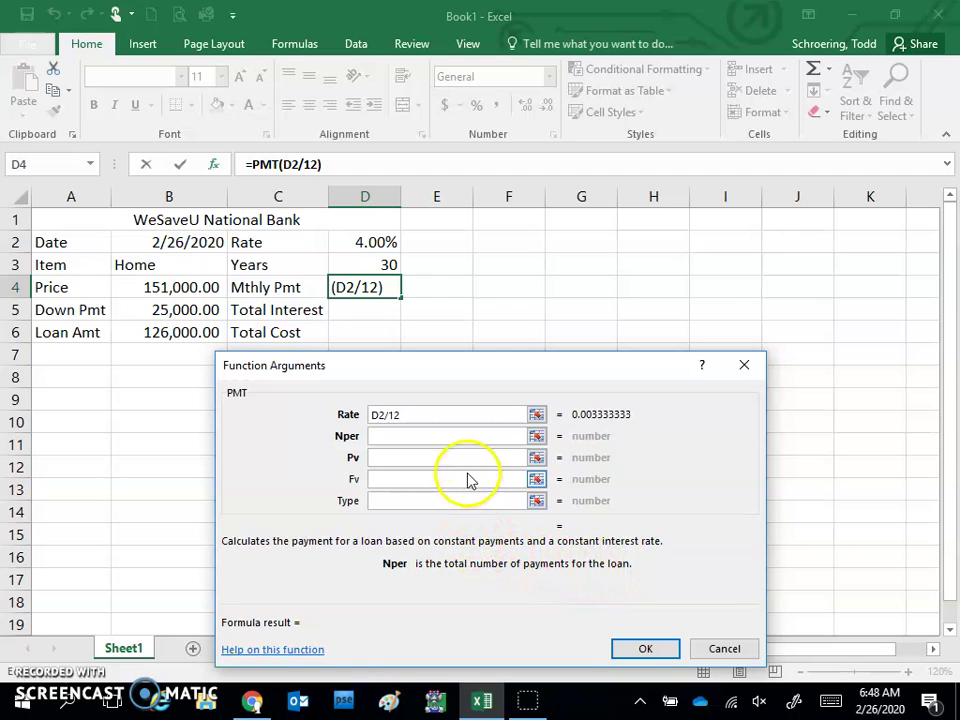
click(386, 264)
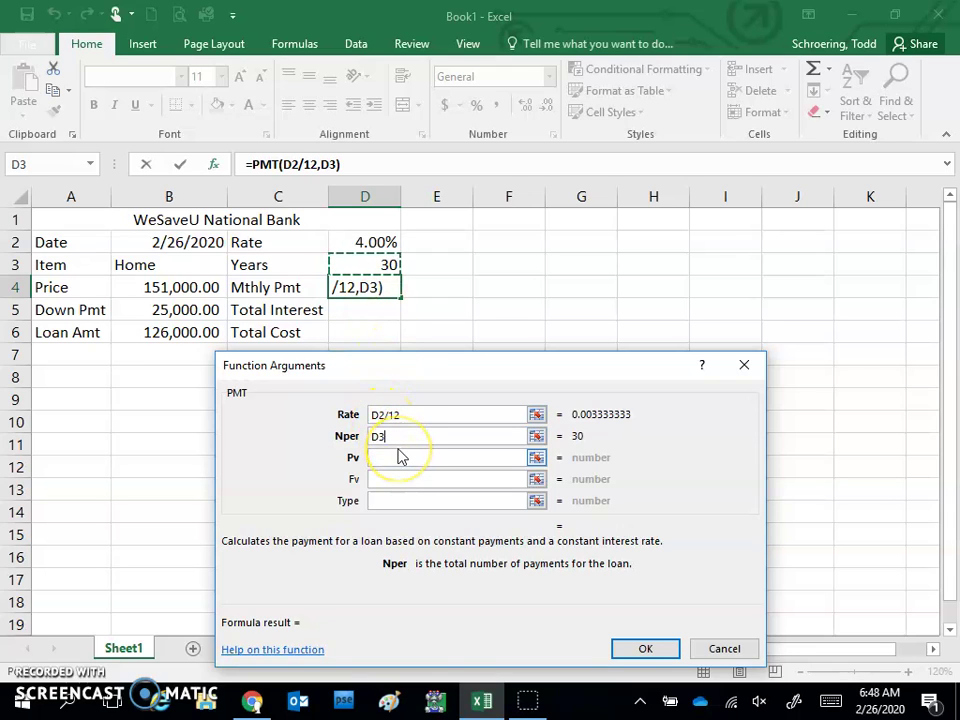
text(*)
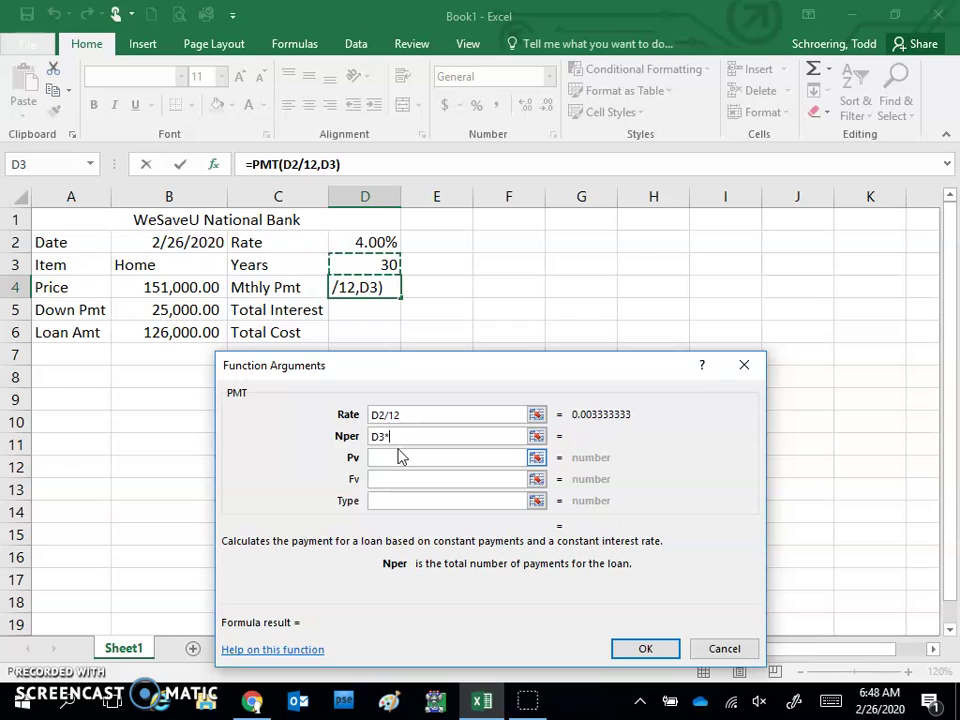
text(12)
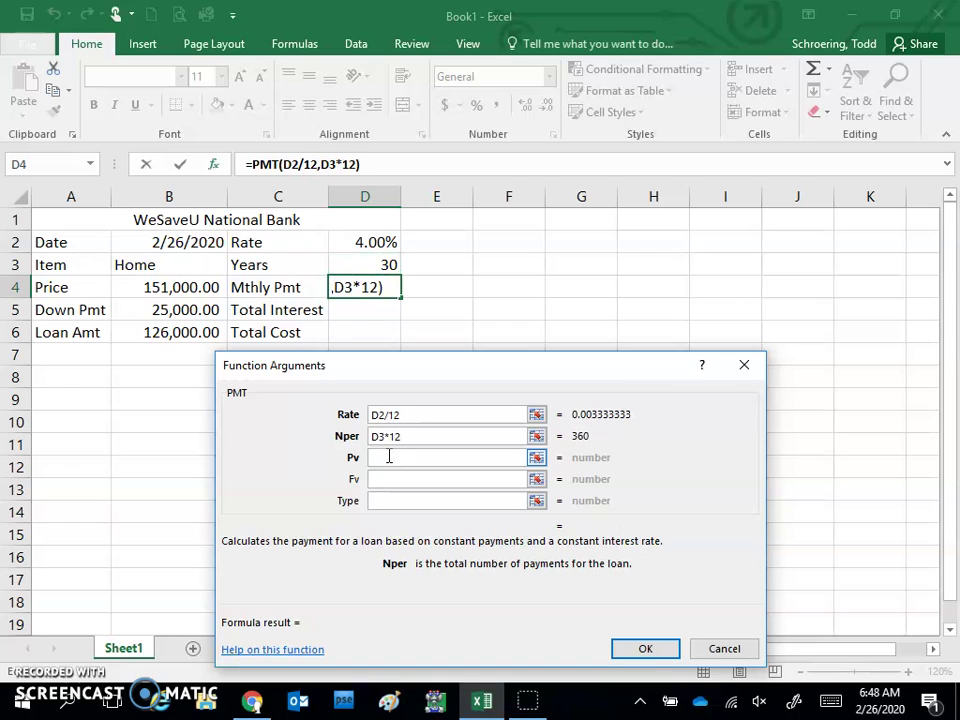
click(389, 457)
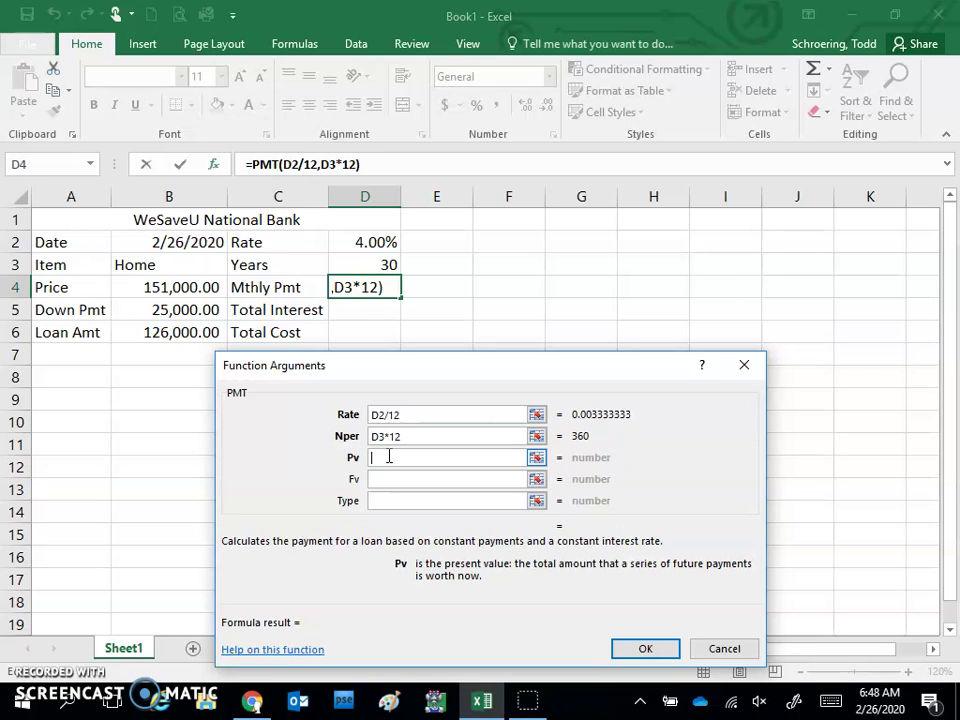
text(-)
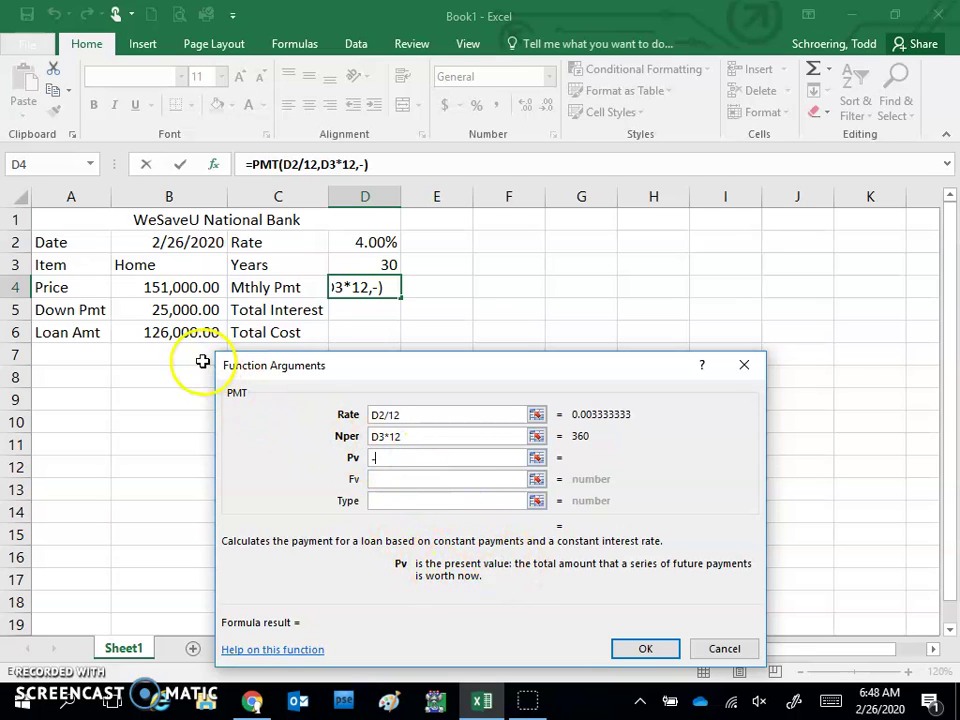
click(180, 332)
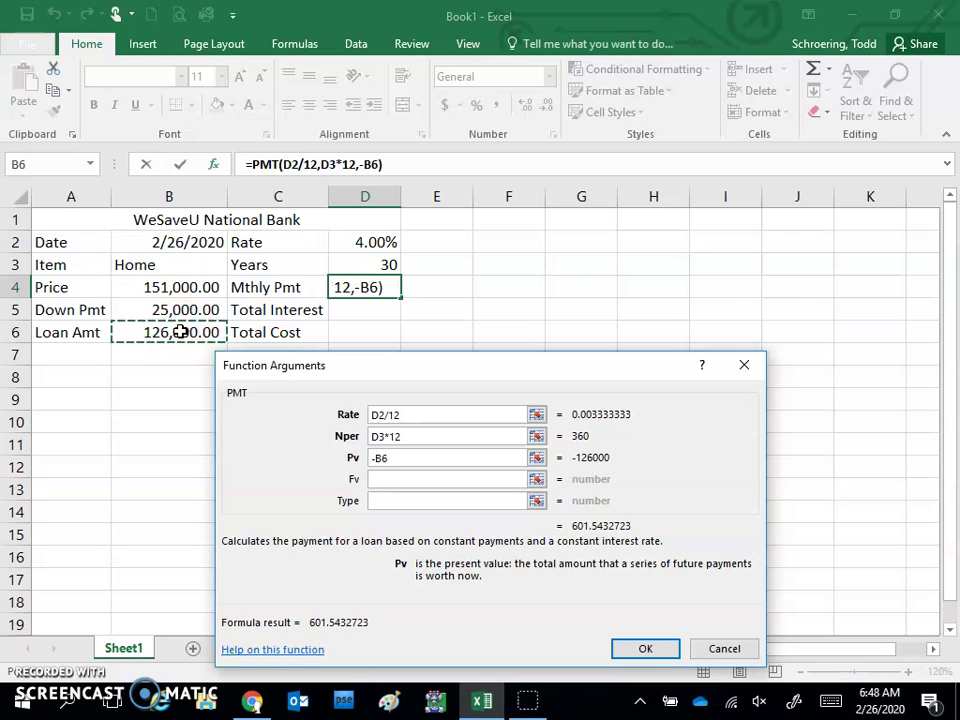
click(670, 648)
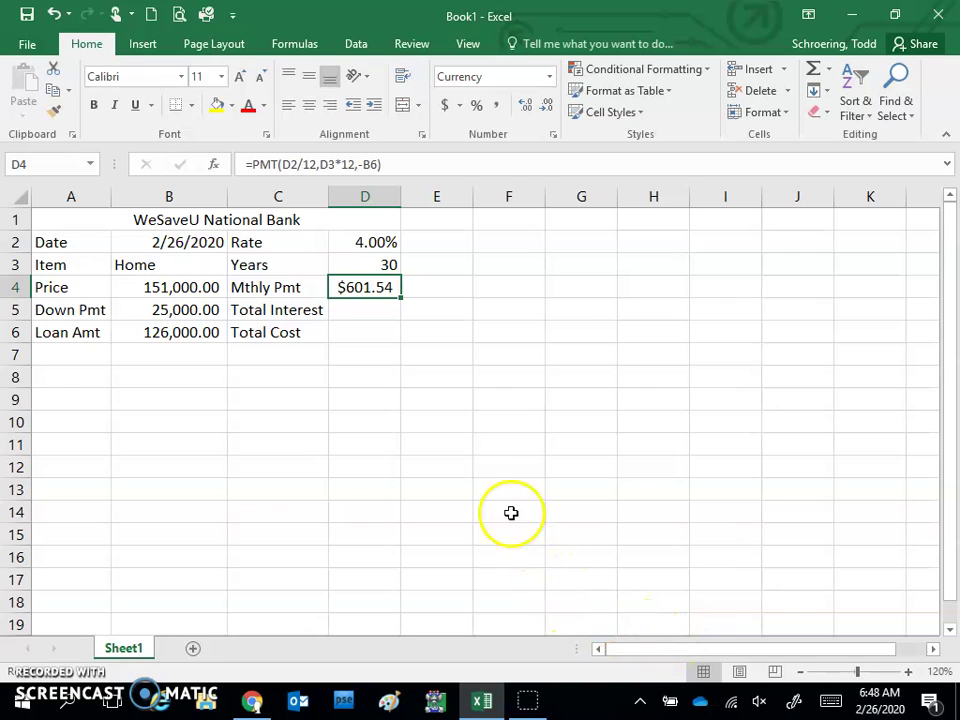
Calculate the total interest in cell D5 with the formula =D3*12*D4-B6.
click(365, 308)
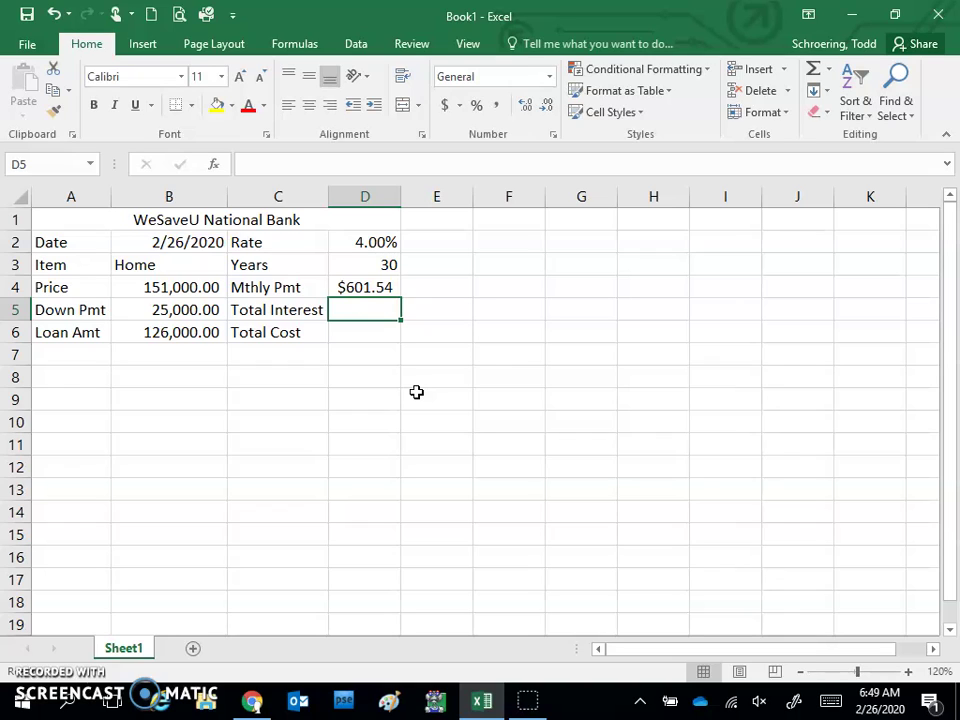
text(=)
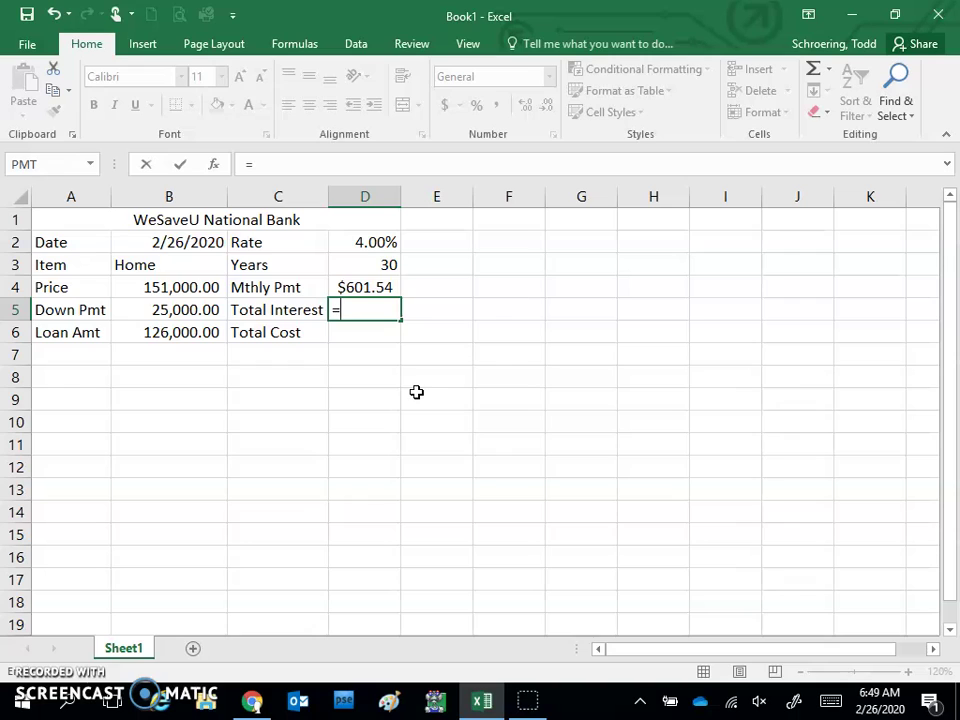
click(383, 267)
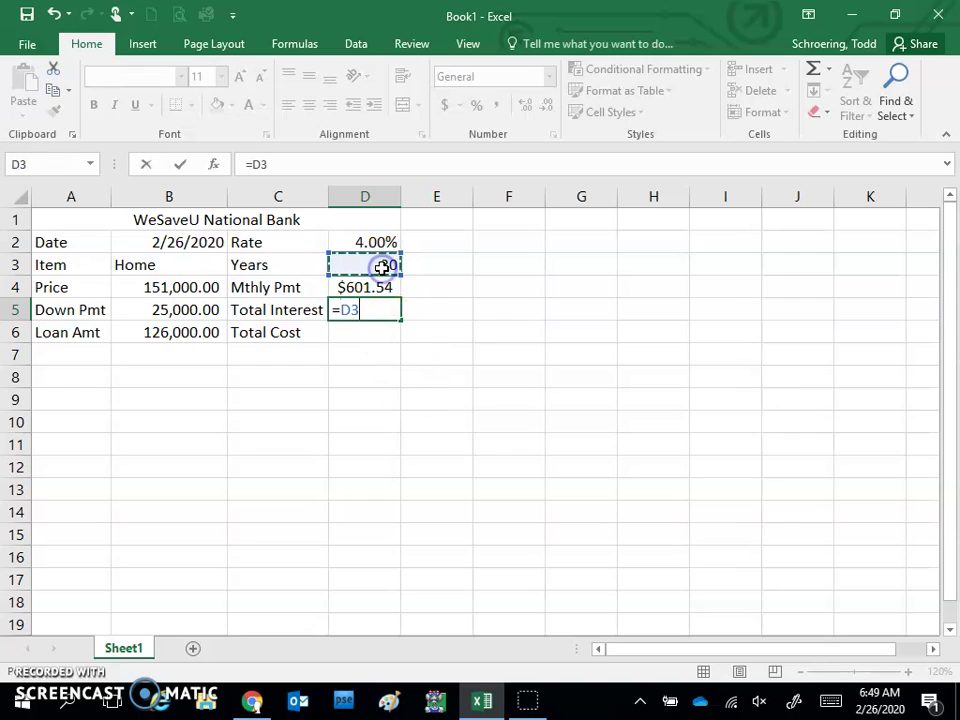
text(*12)
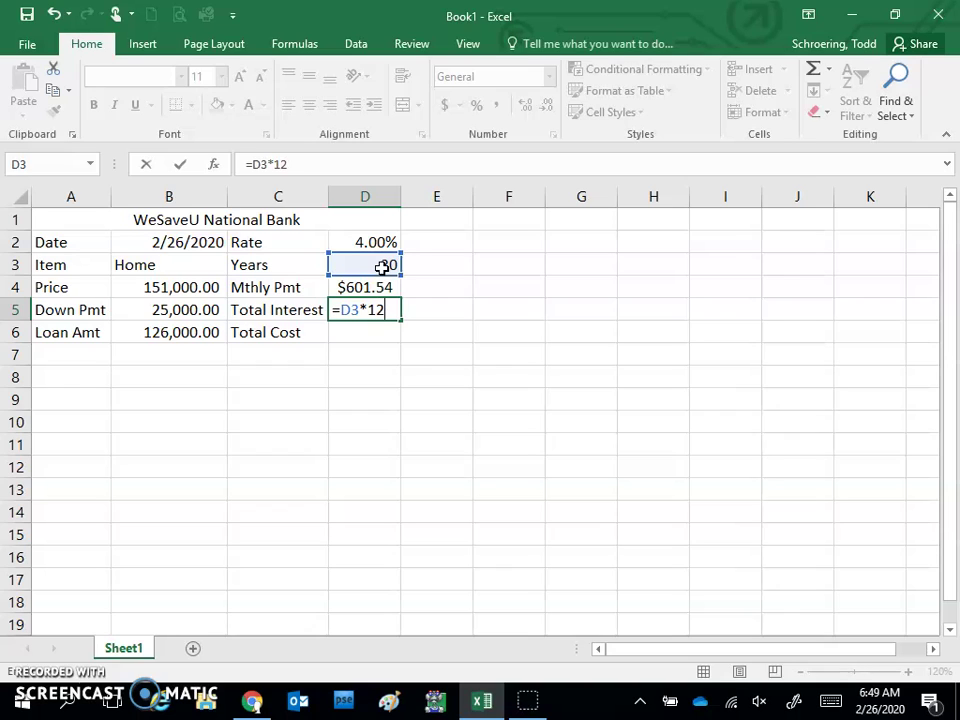
text(*)
click(369, 286)
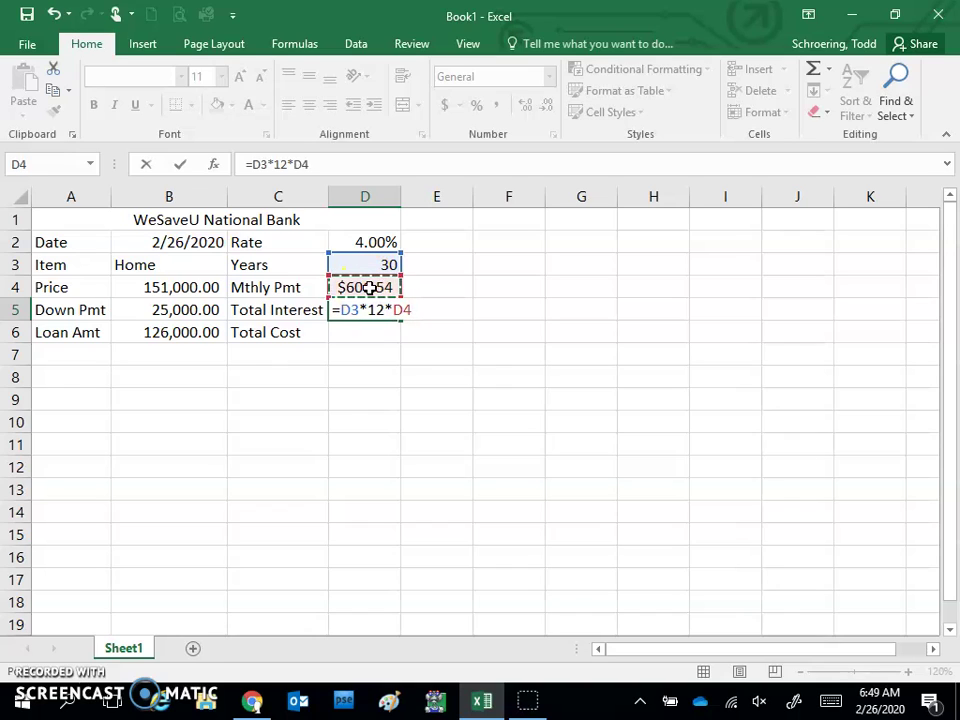
text(-)
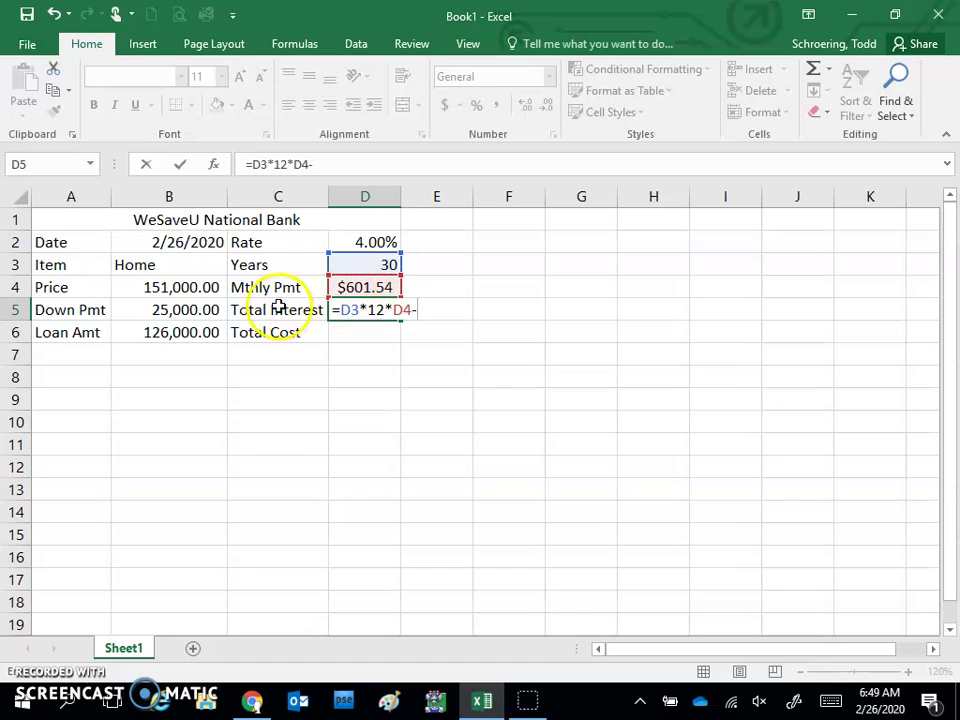
click(188, 331)
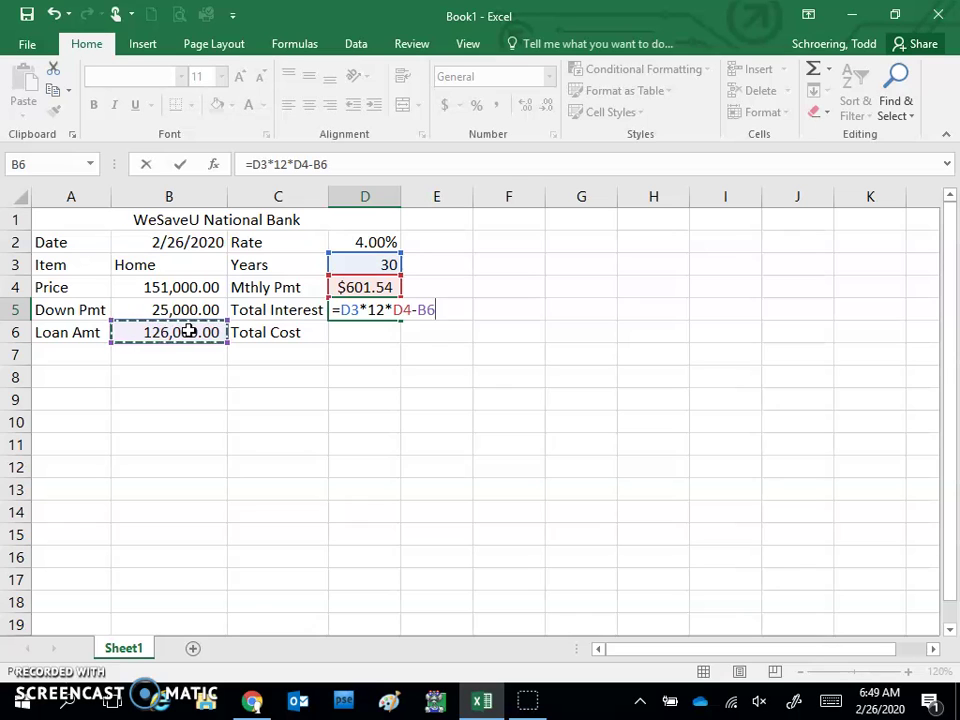
key(Return)
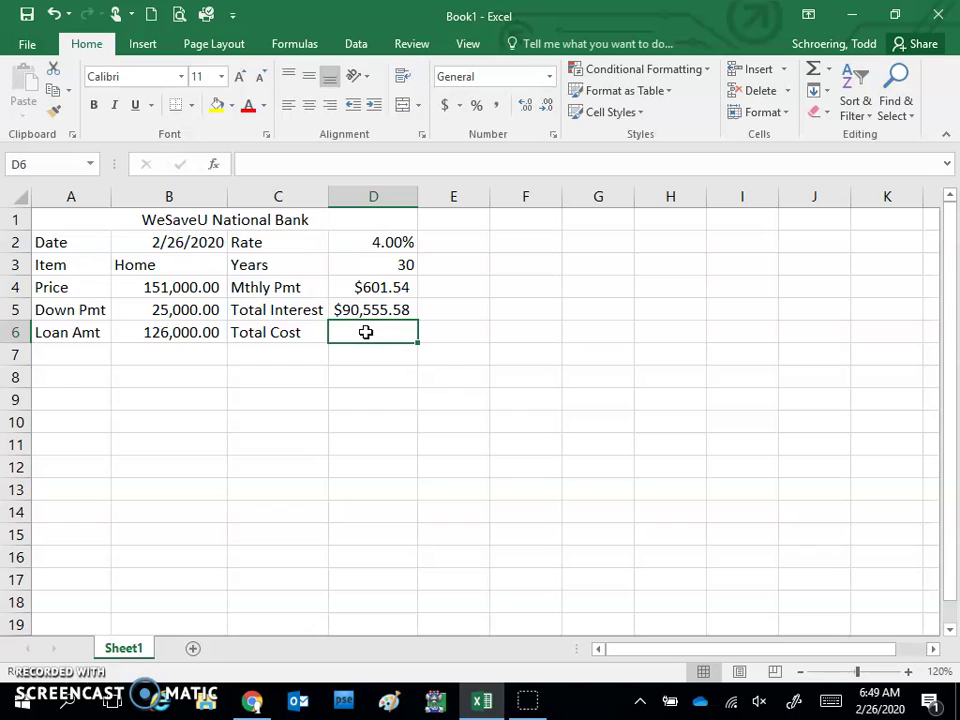
Calculate the total cost in cell D6 with the formula =D5+B6+B5.
text(=)
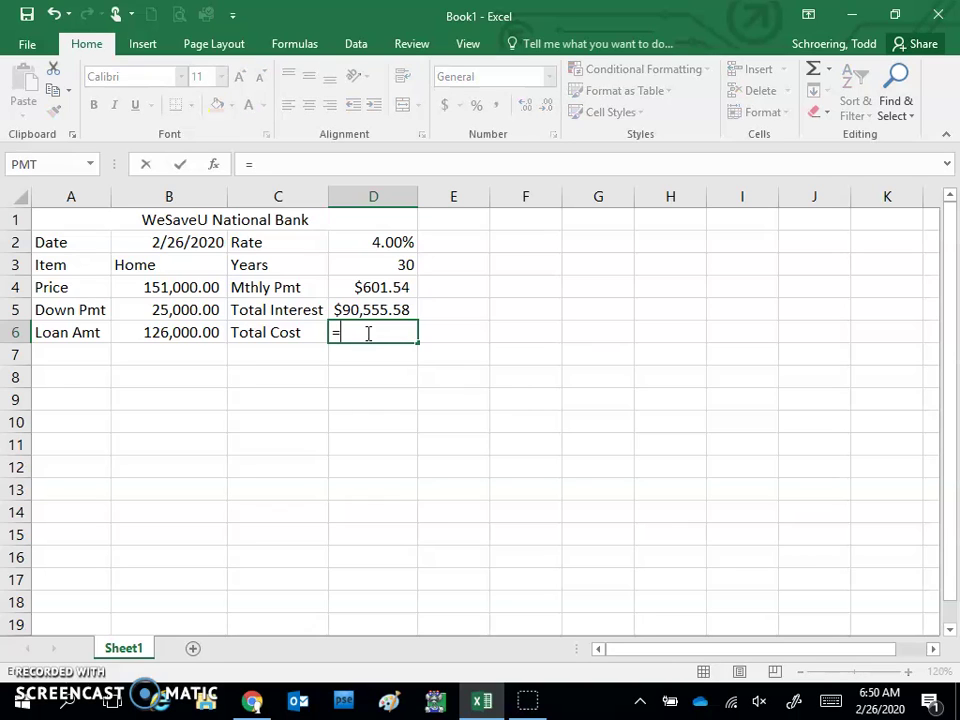
click(364, 312)
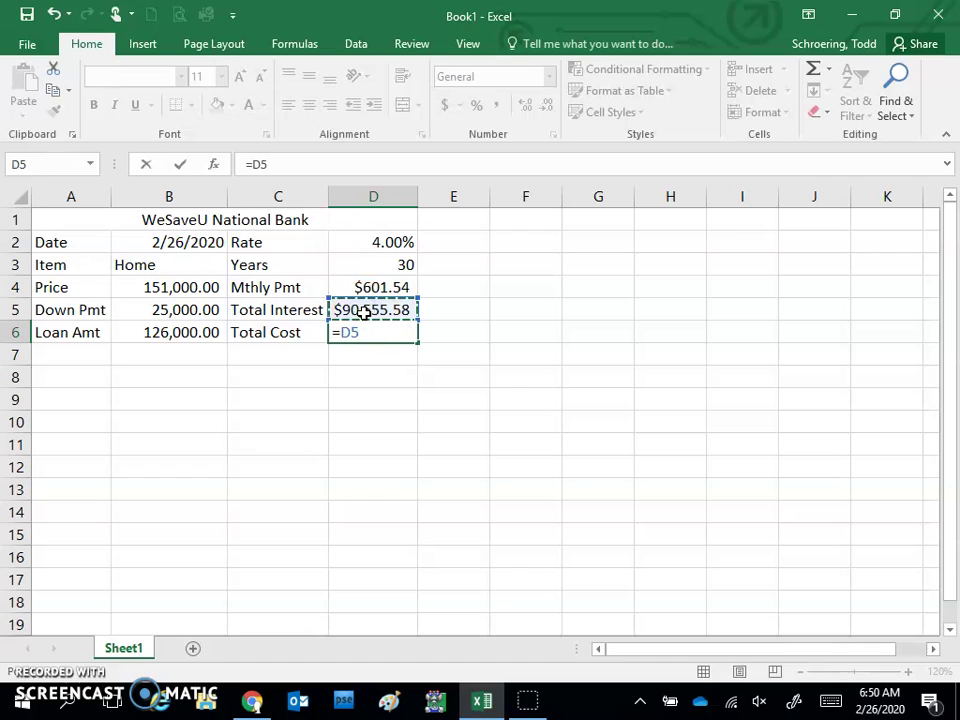
text(+)
click(189, 332)
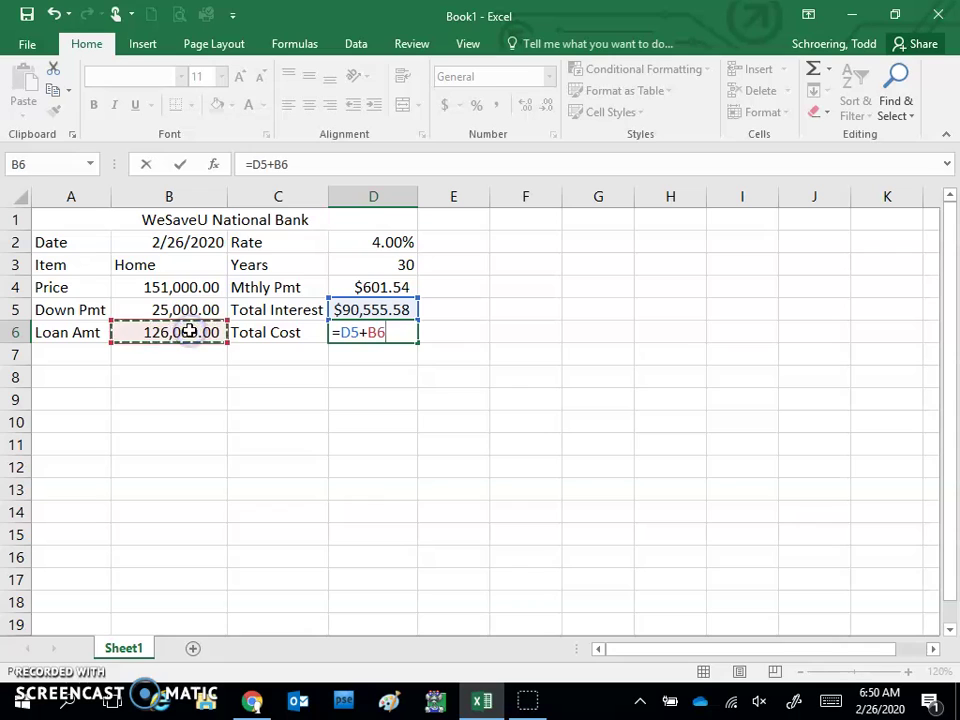
text(+)
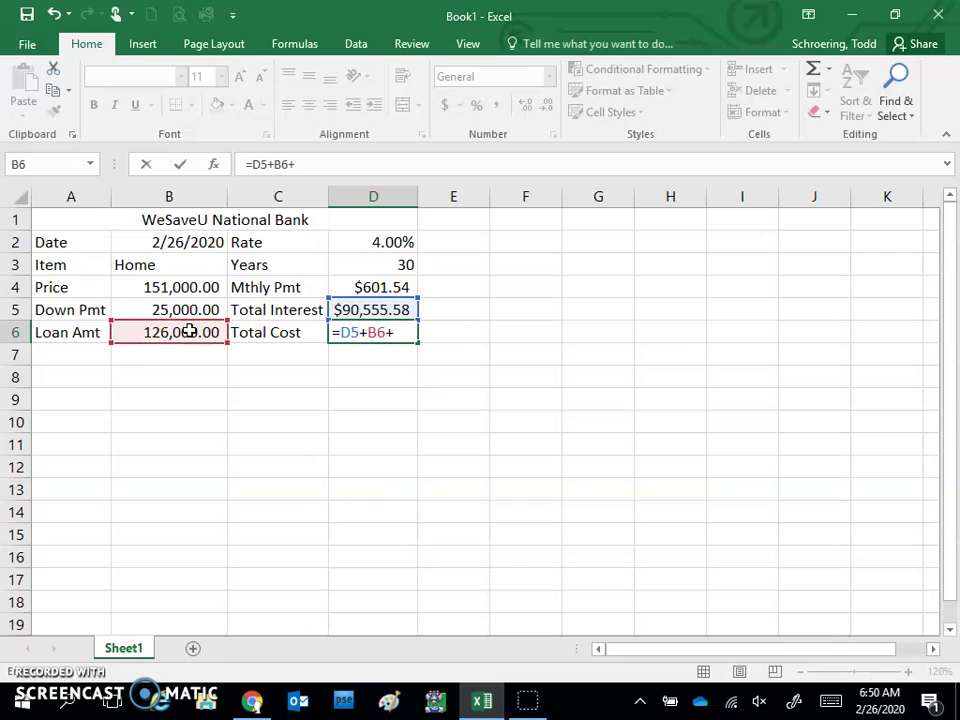
click(180, 309)
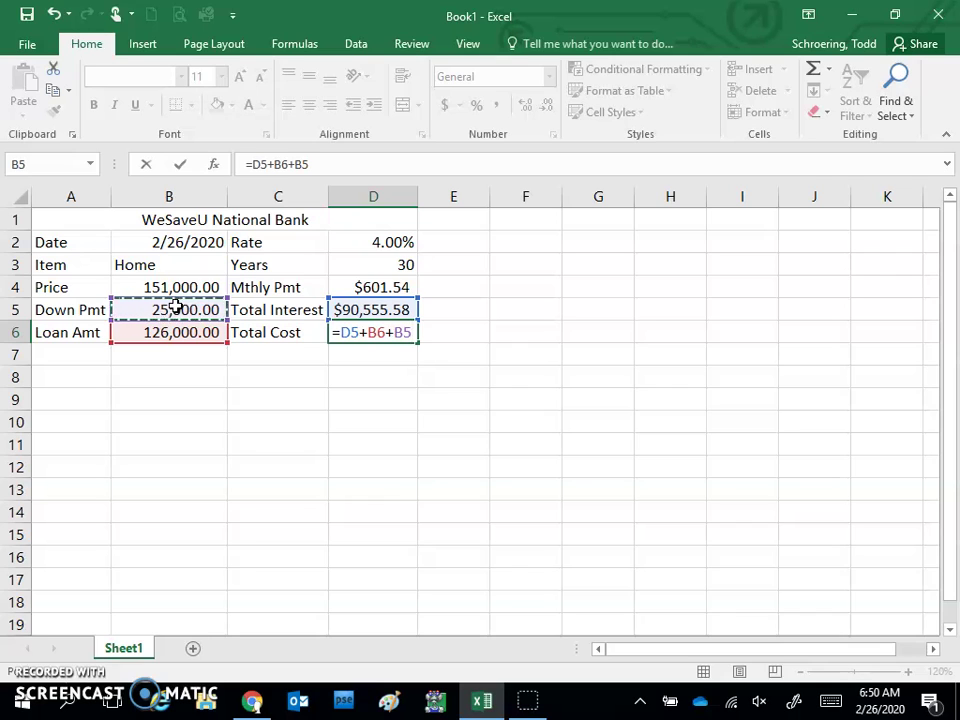
key(Return)
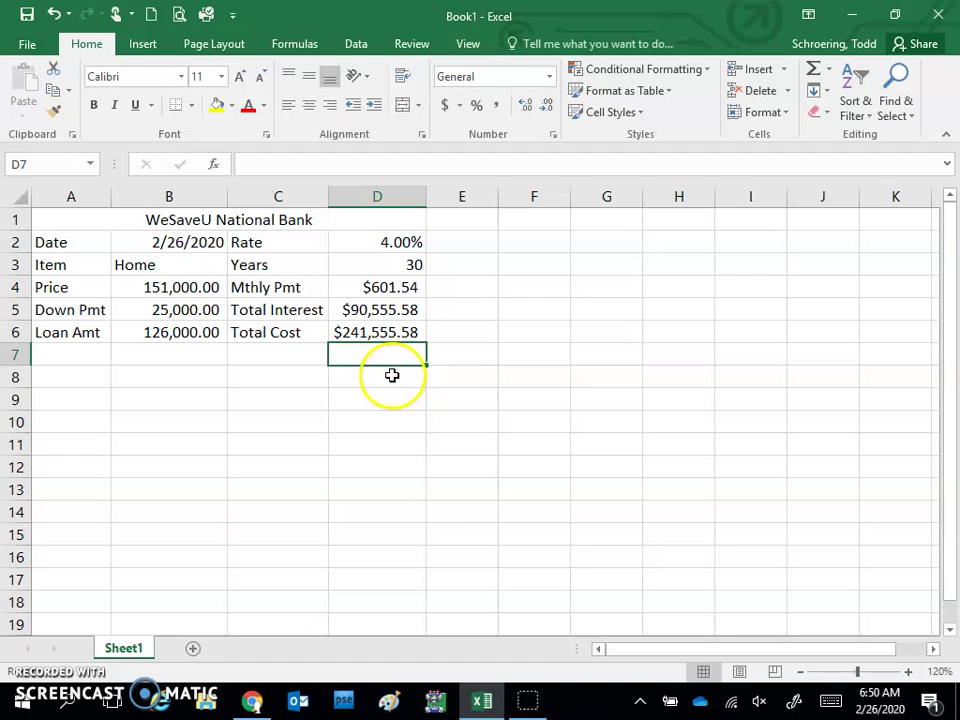
Enter the table title "Variable Interest Rate Table" in cell A7.
click(73, 356)
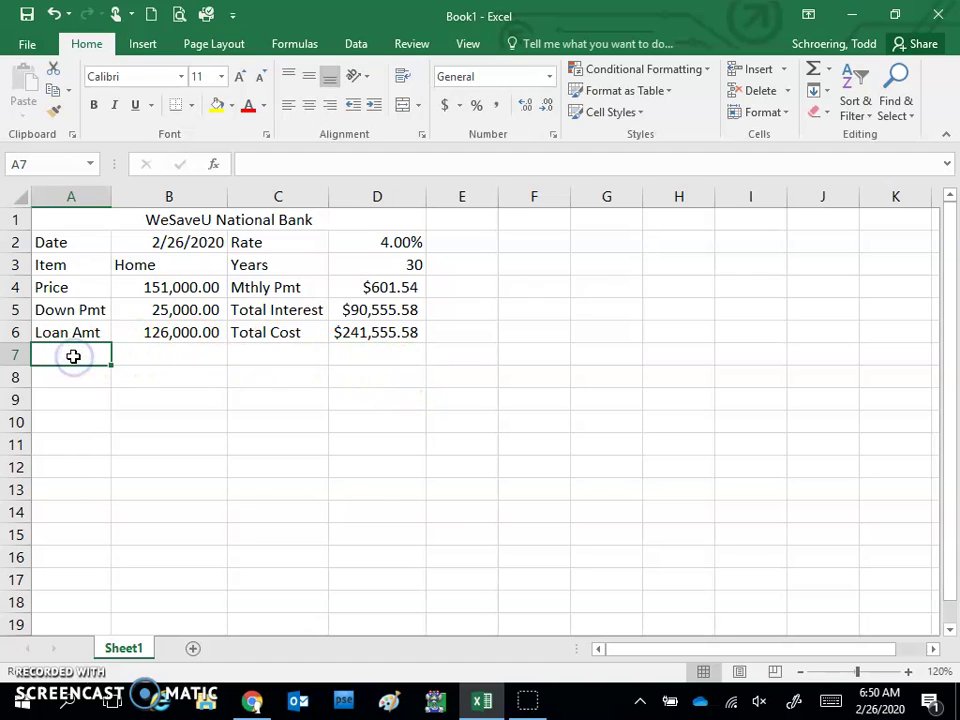
text(Vari)
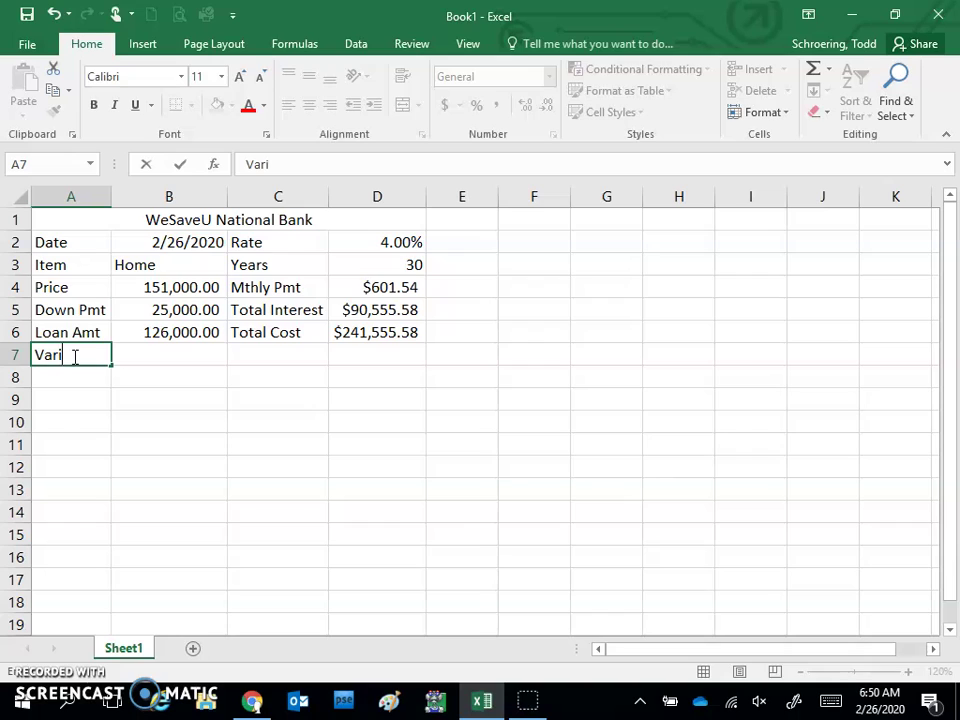
text(able Inte)
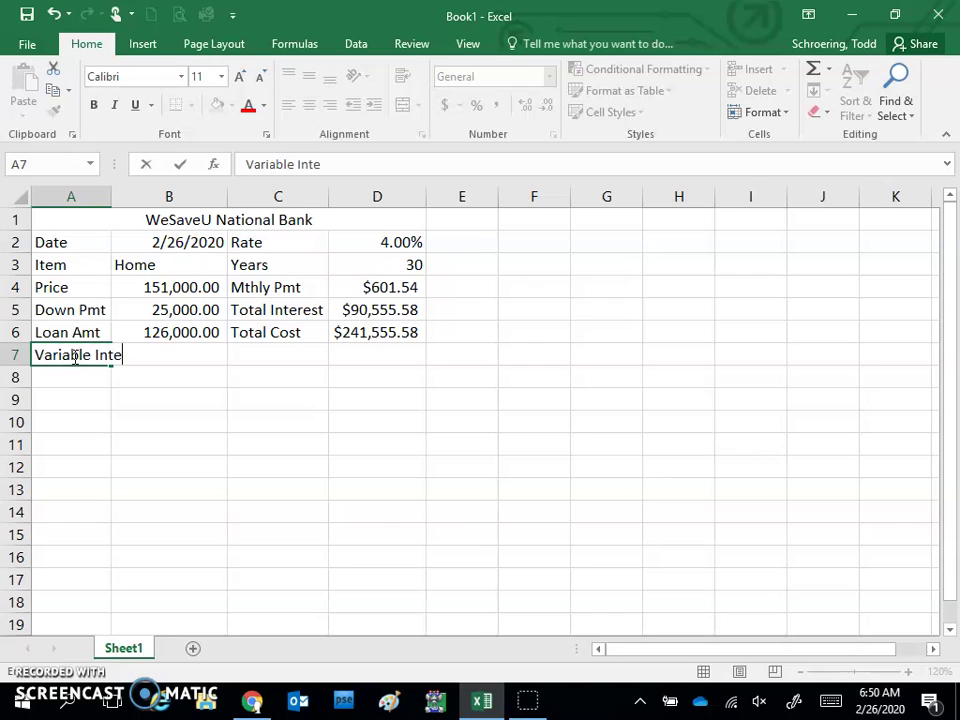
text(rest Ta)
key(BackSpace)
key(BackSpace)
text(Rate )
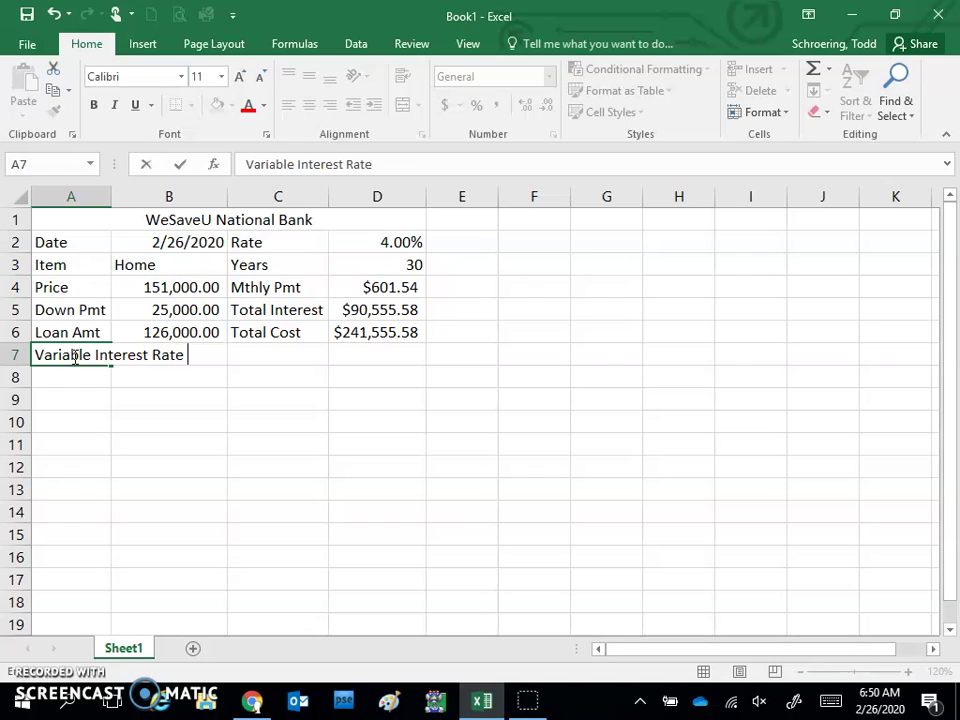
text(Table)
key(Return)
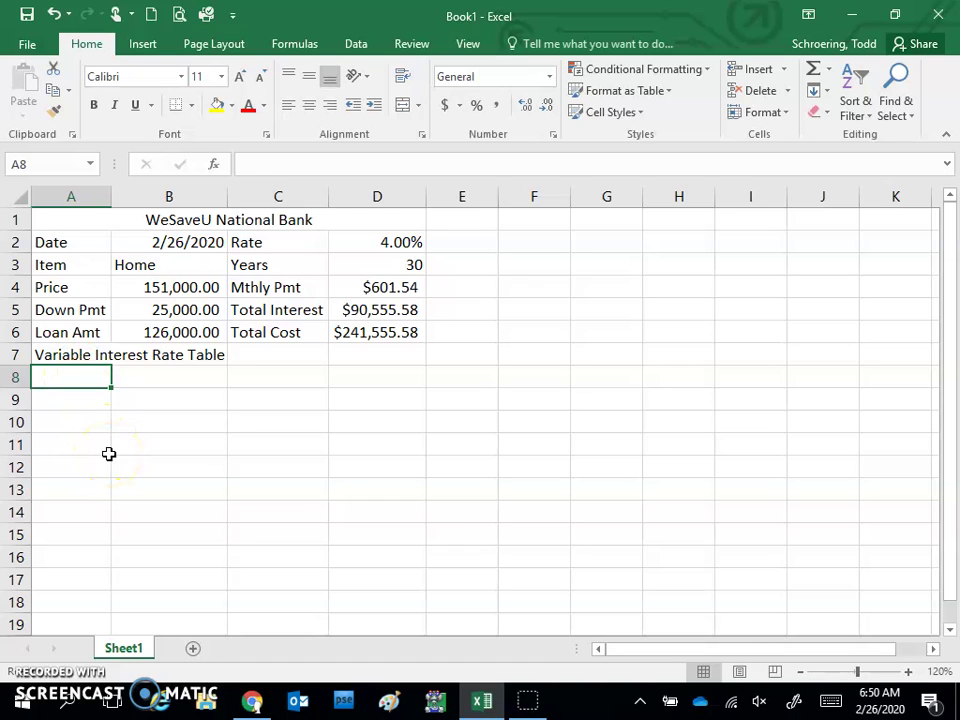
Enter the column headings Rate, Monthly Pmt, Total Interest and Total Cost in cells A8:D8.
text(Rate)
key(Tab)
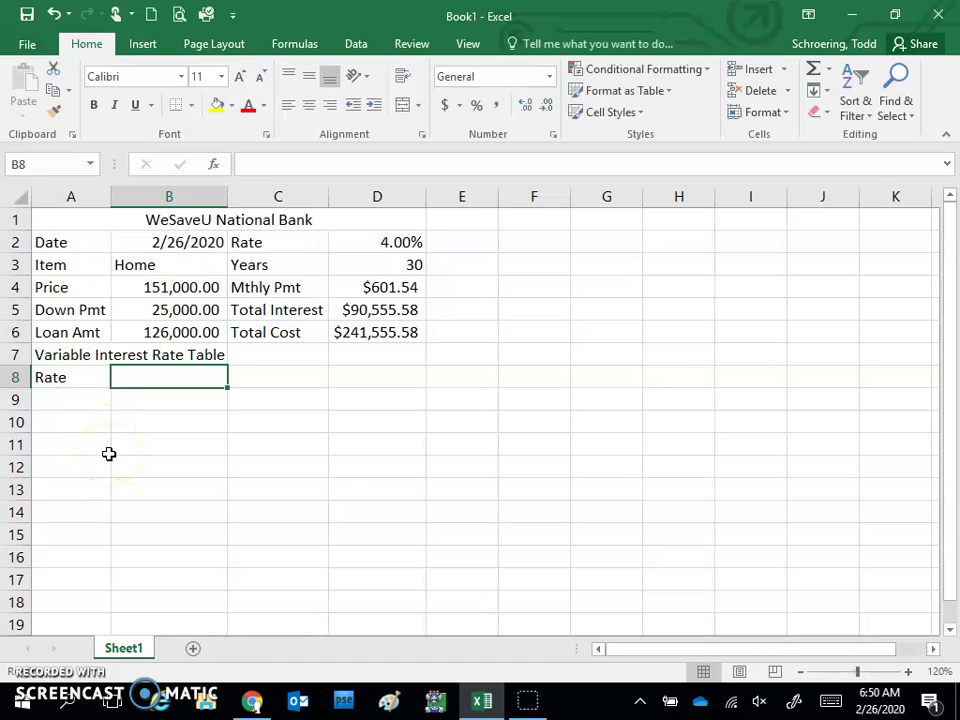
text(M)
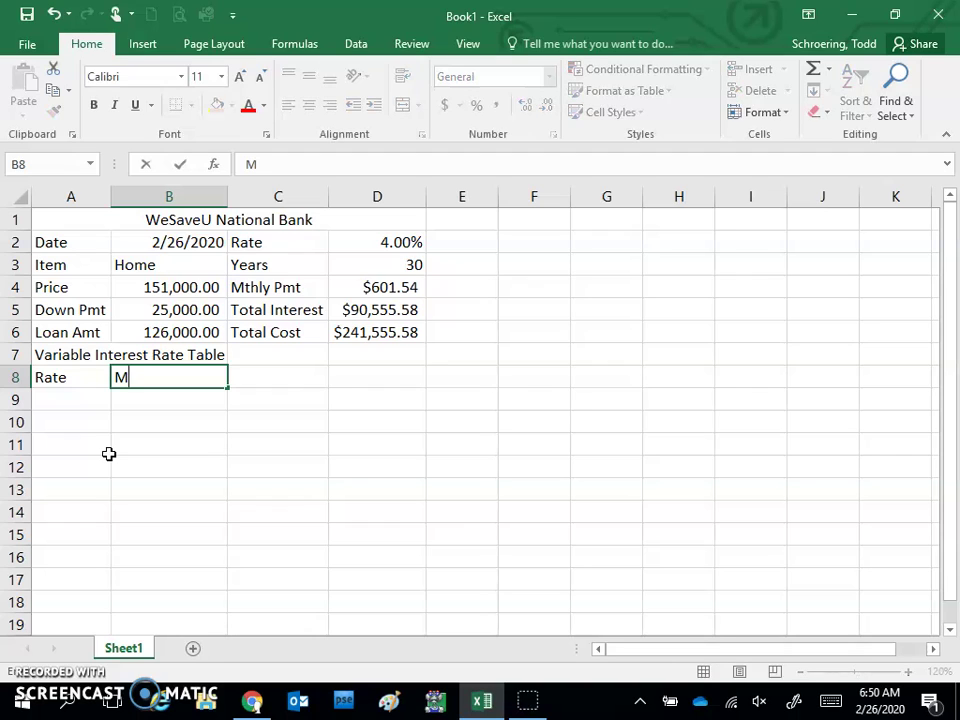
text(onthly )
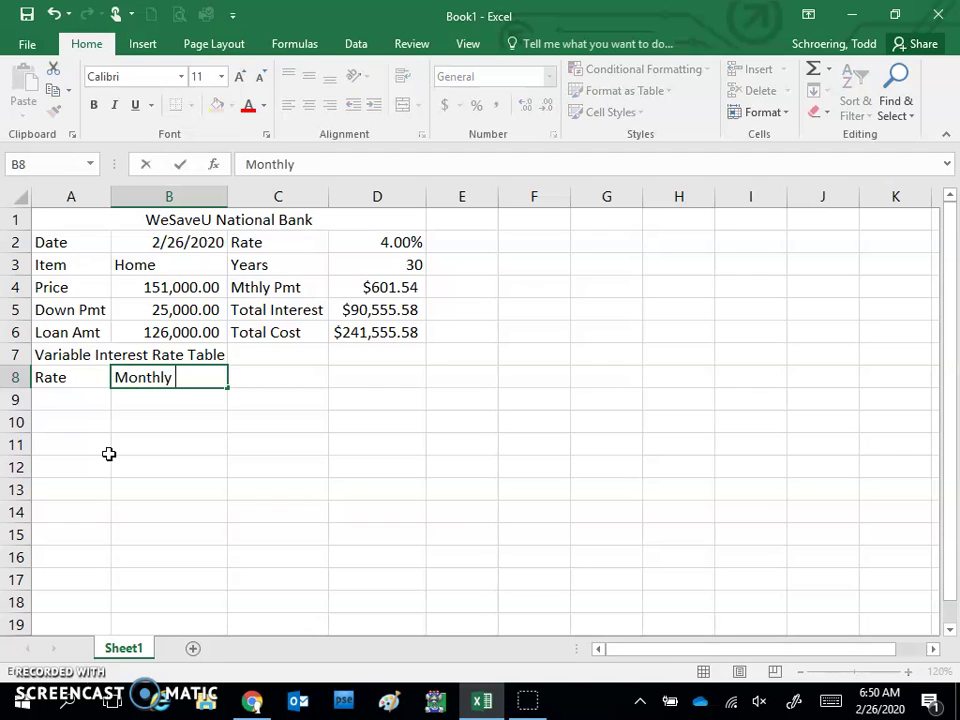
text(Pmt)
key(Tab)
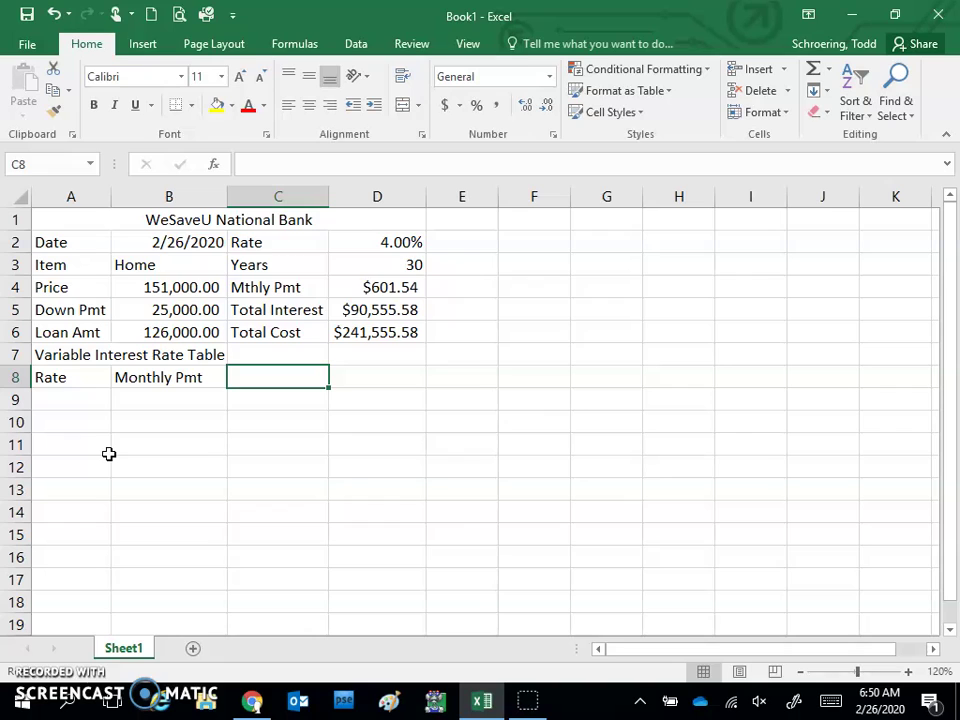
text(Tot)
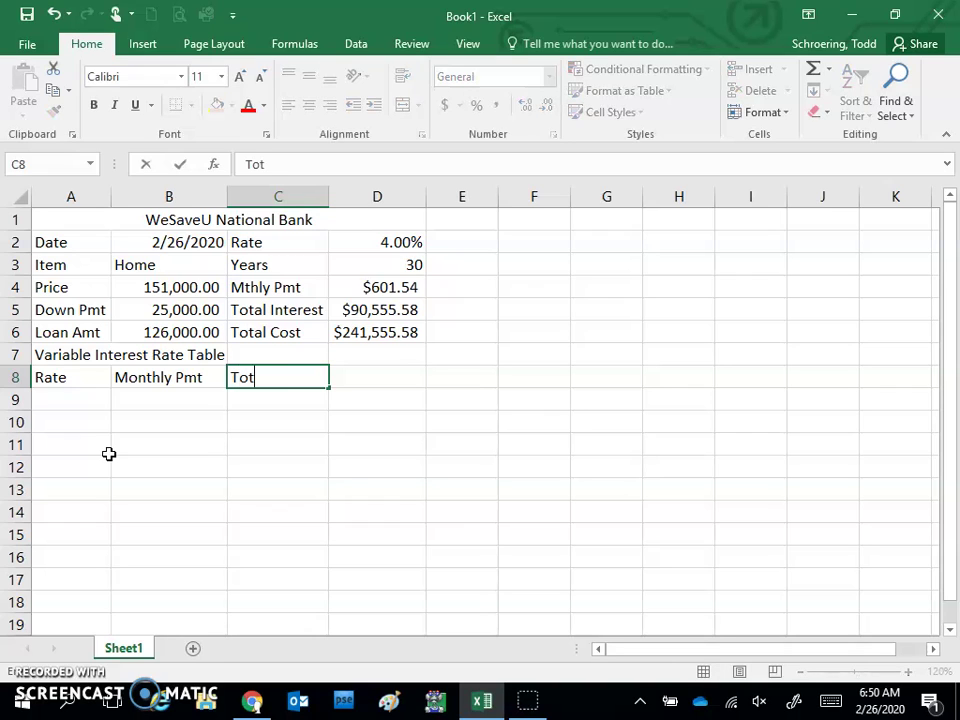
text(al Int)
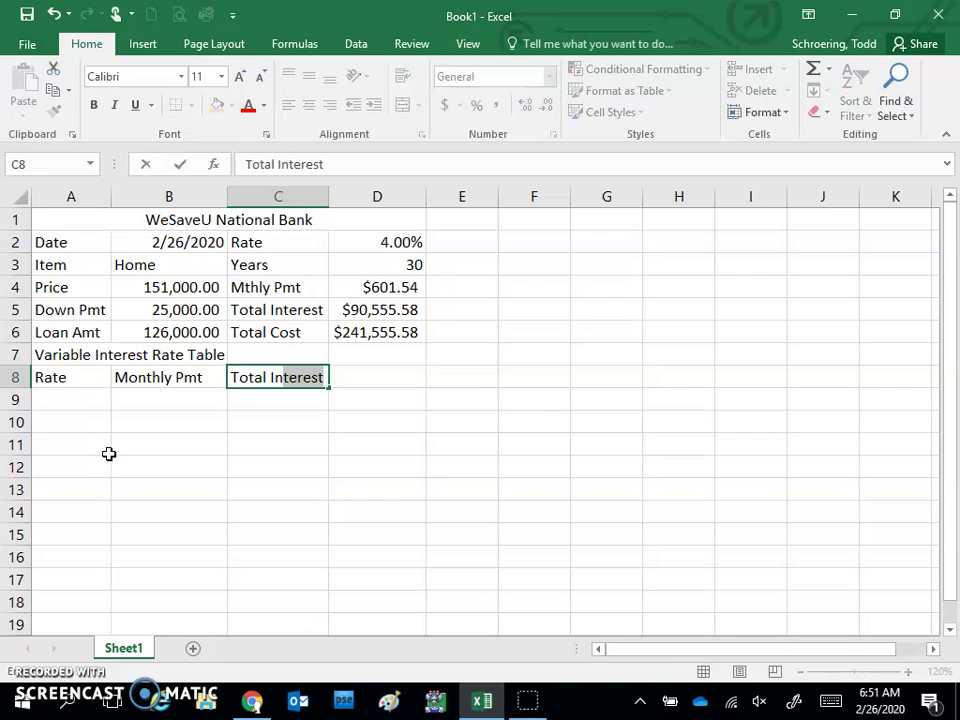
key(Tab)
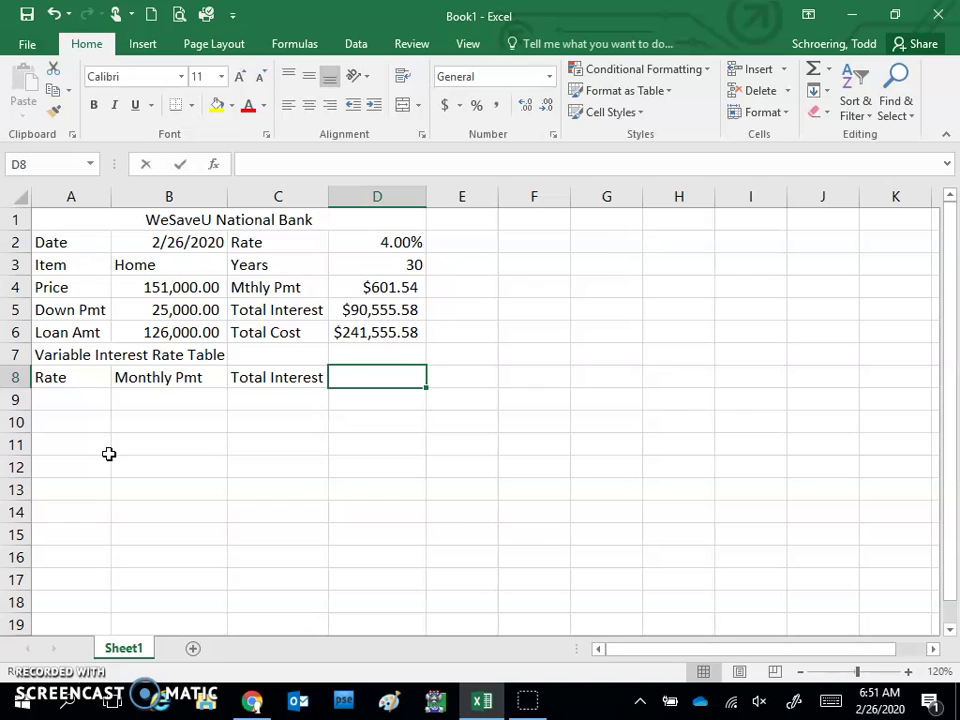
text(Total Cost)
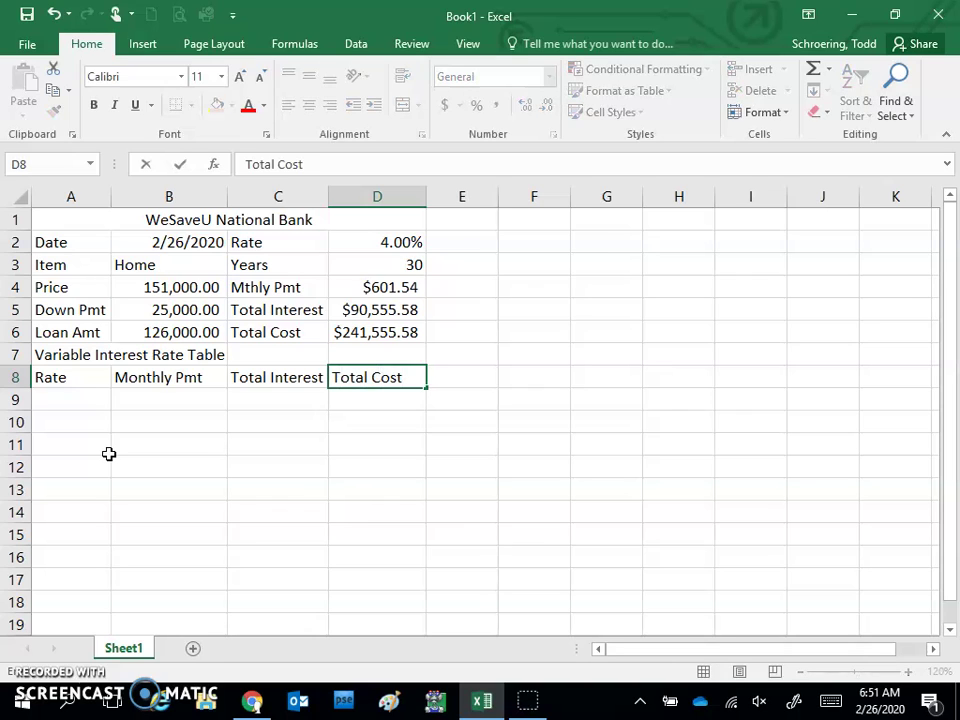
key(Return)
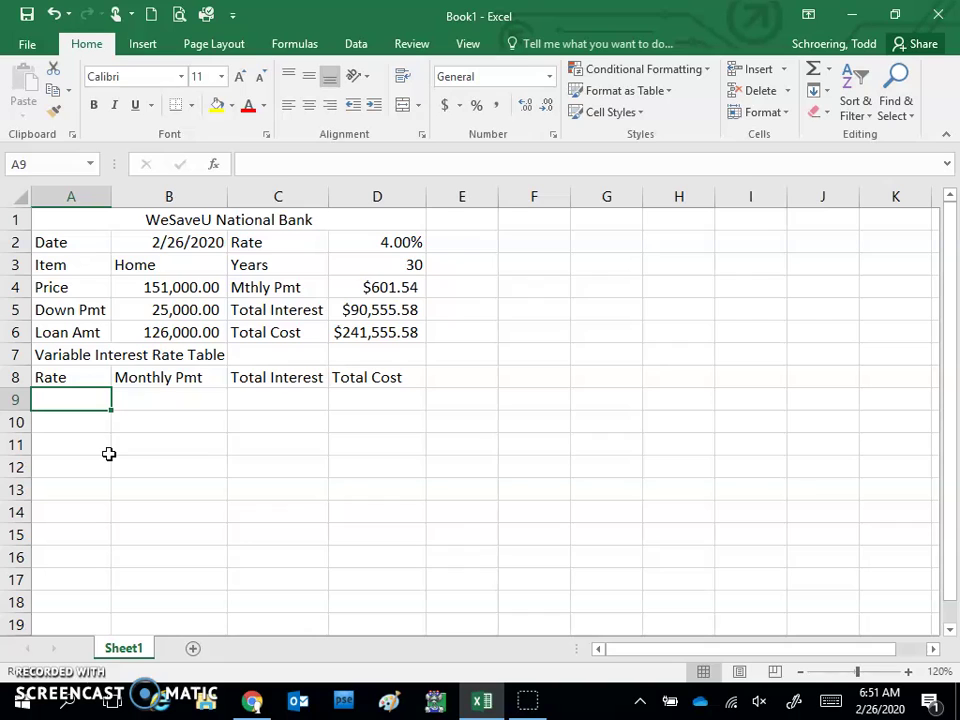
Merge and center the Variable Interest Rate Table title across cells A7:D7.
click(47, 355)
drag(47, 355, 345, 356)
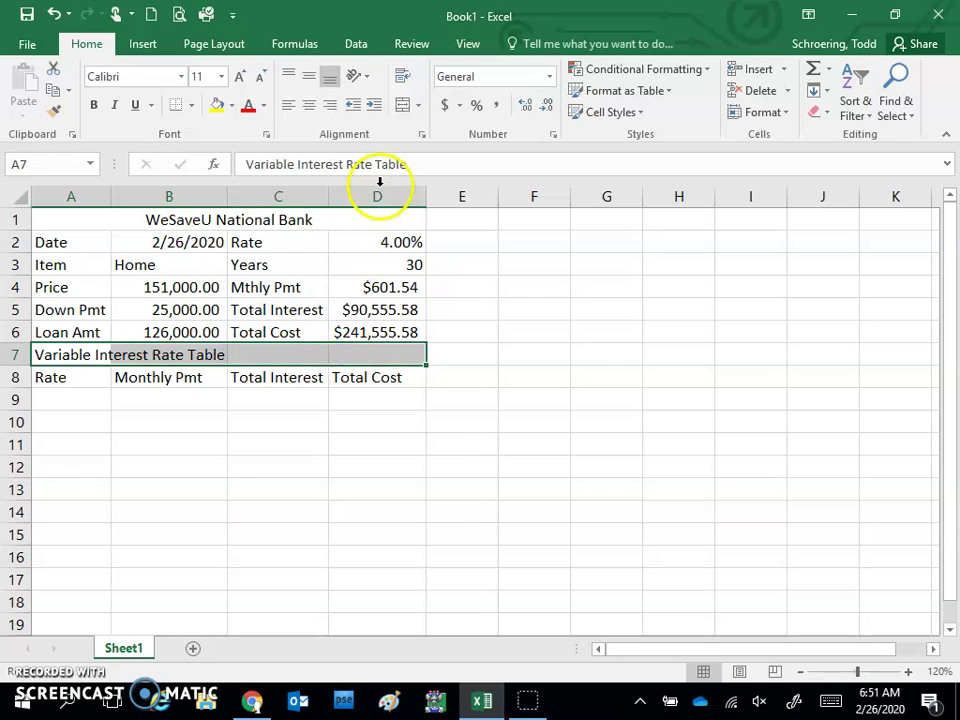
click(403, 106)
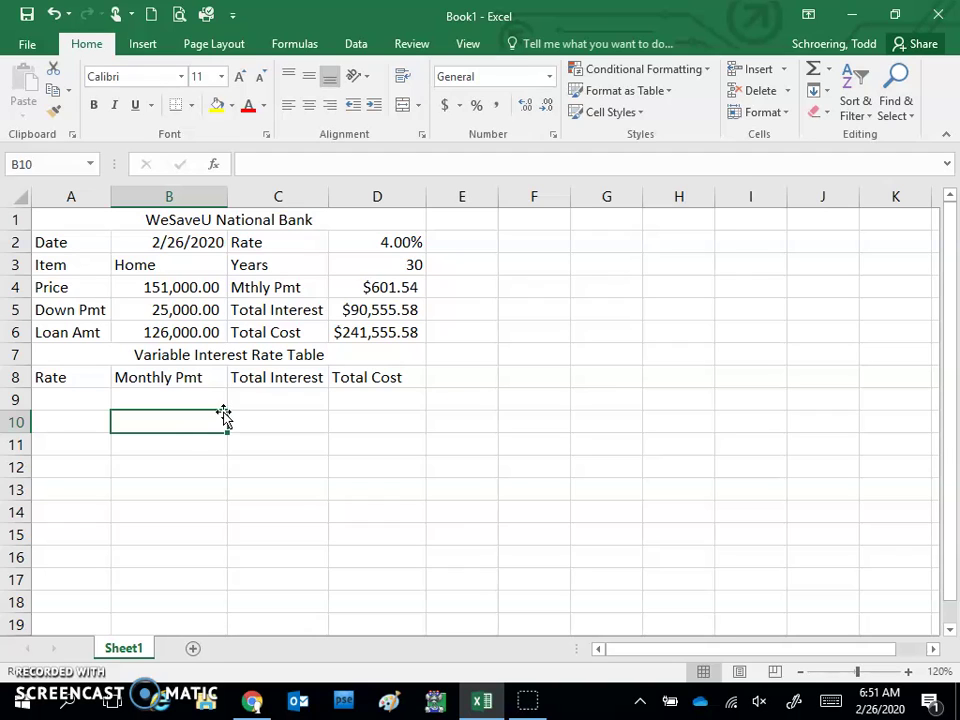
Create names for the price, down payment and loan amount cells B4:B6 from the left column labels, and check each assigned name.
click(187, 293)
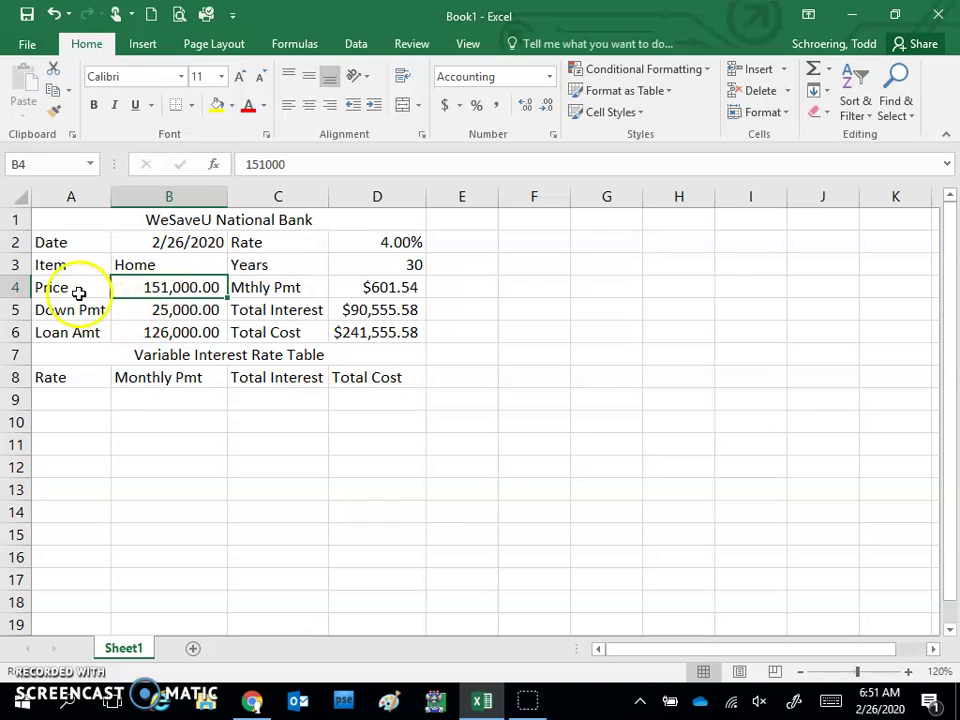
click(48, 286)
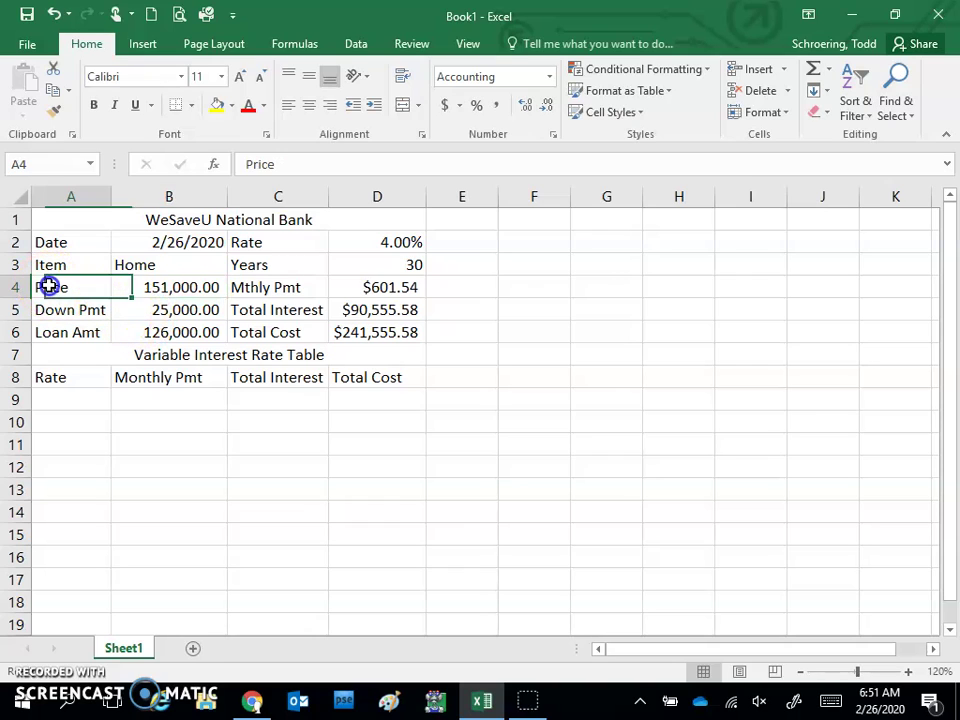
drag(57, 288, 163, 343)
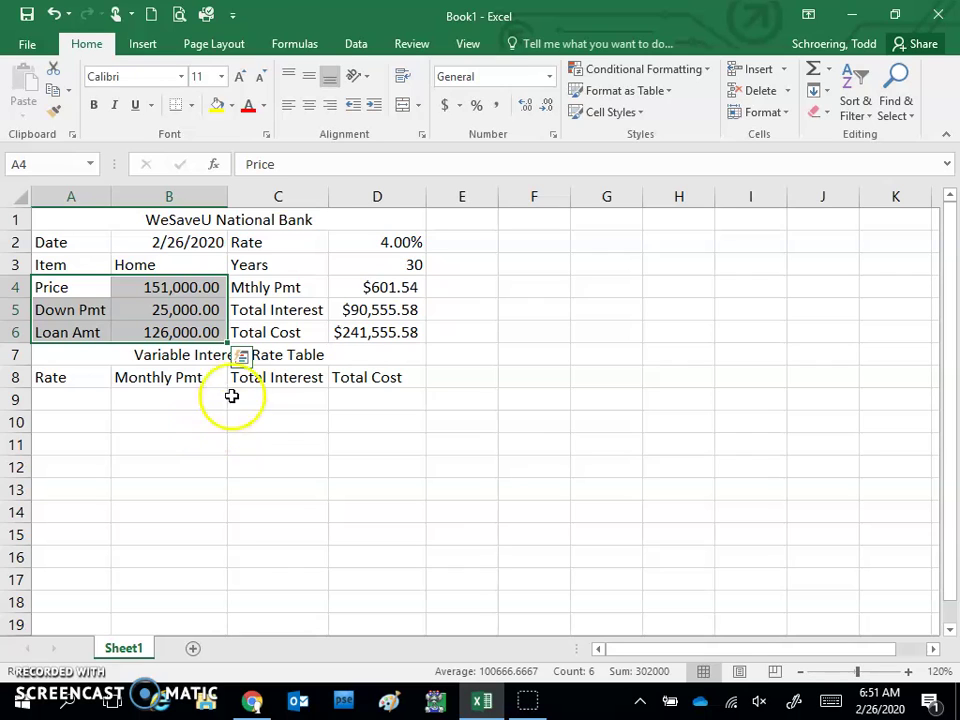
click(315, 47)
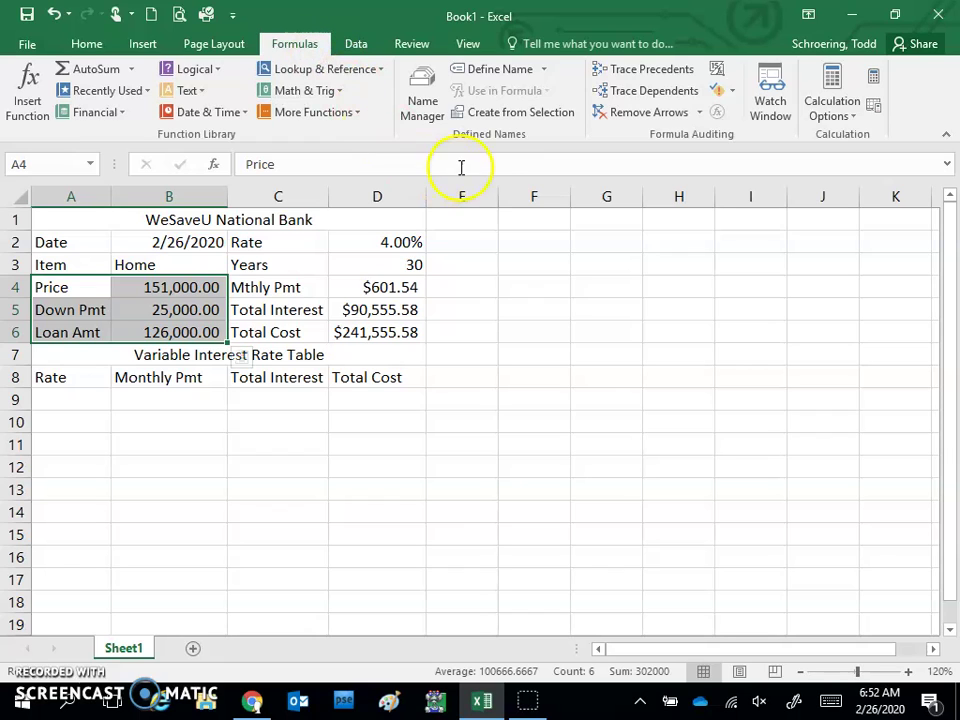
click(510, 114)
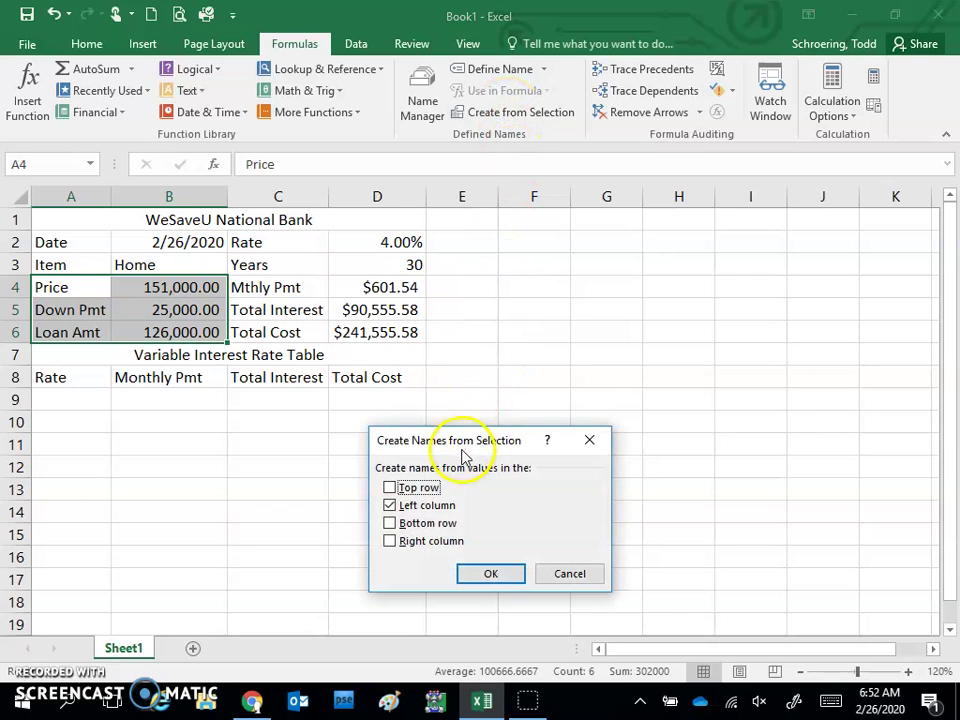
drag(465, 440, 480, 343)
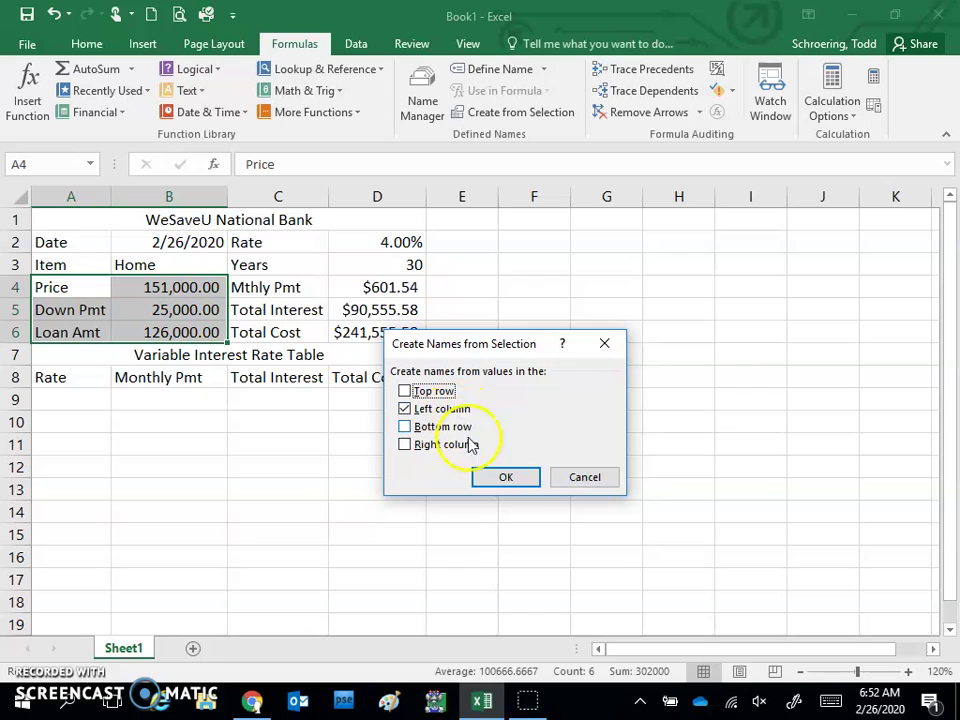
click(503, 478)
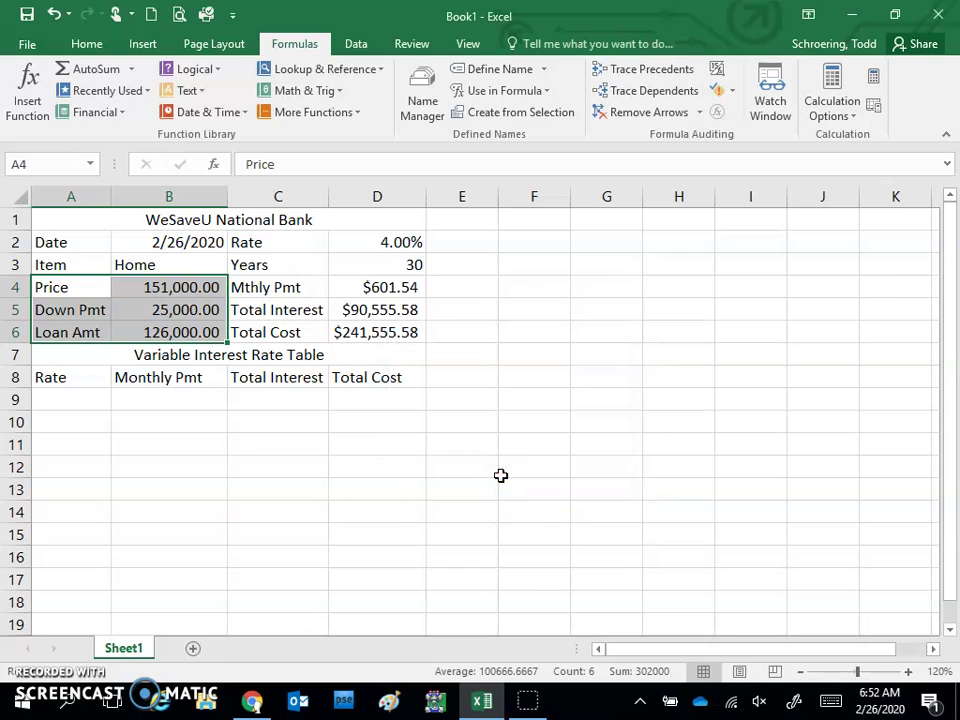
click(167, 284)
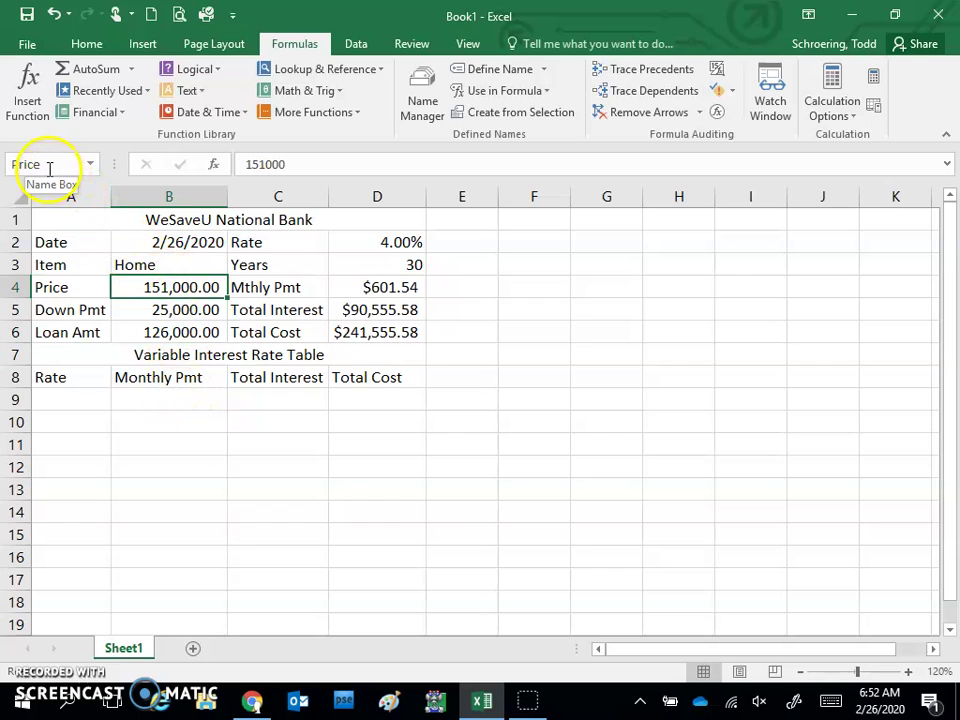
click(146, 312)
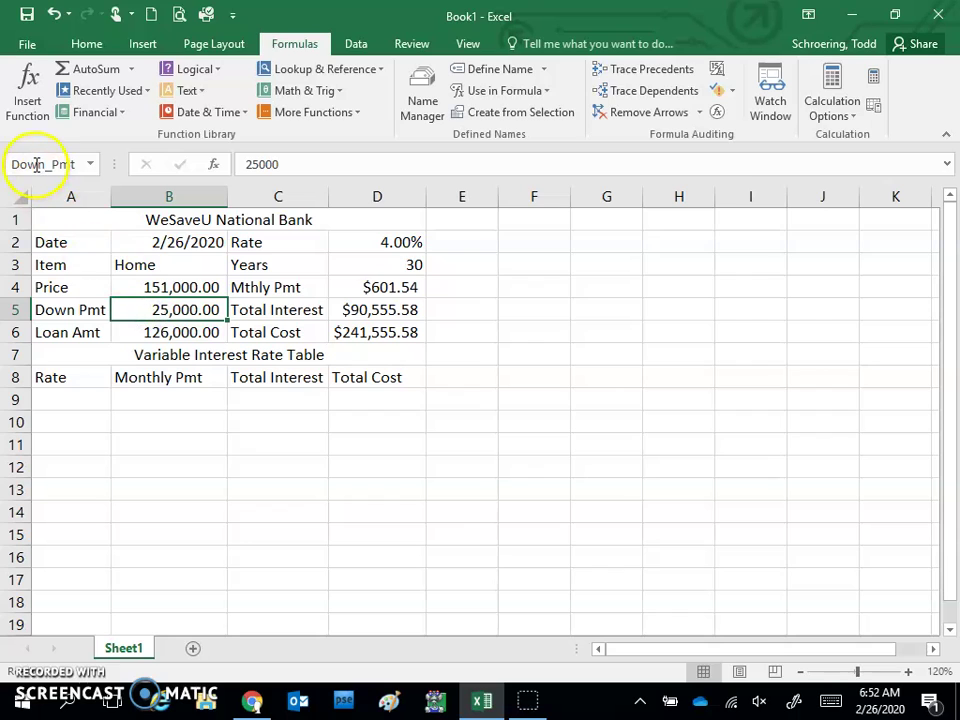
click(184, 336)
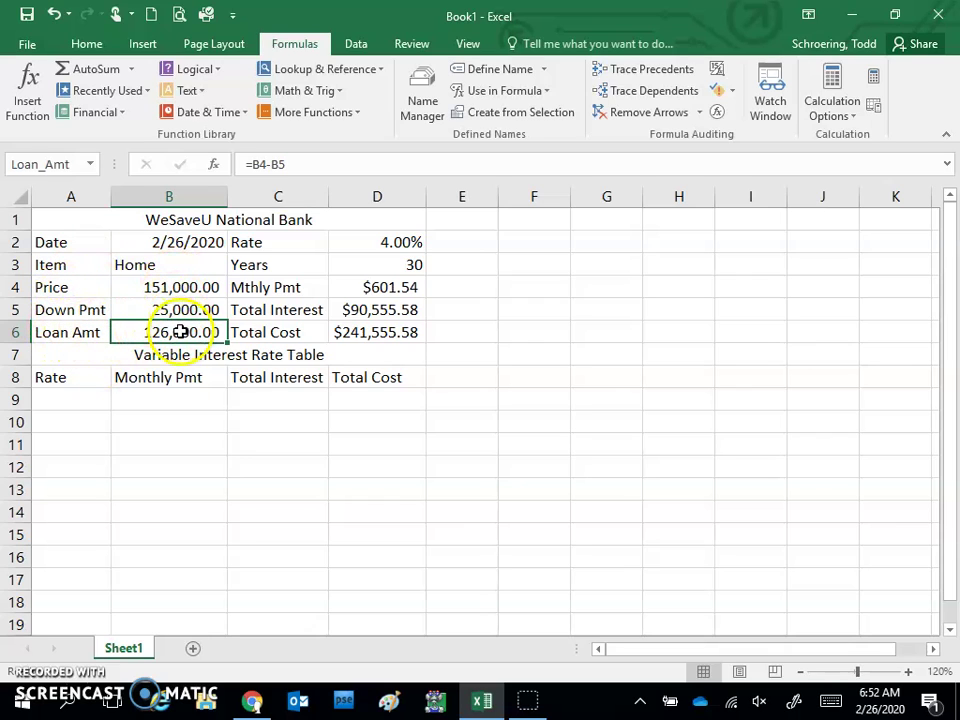
Create names for cells D2:D6 from the left column labels Rate, Years, Mthly Pmt, Total Interest and Total Cost.
click(253, 240)
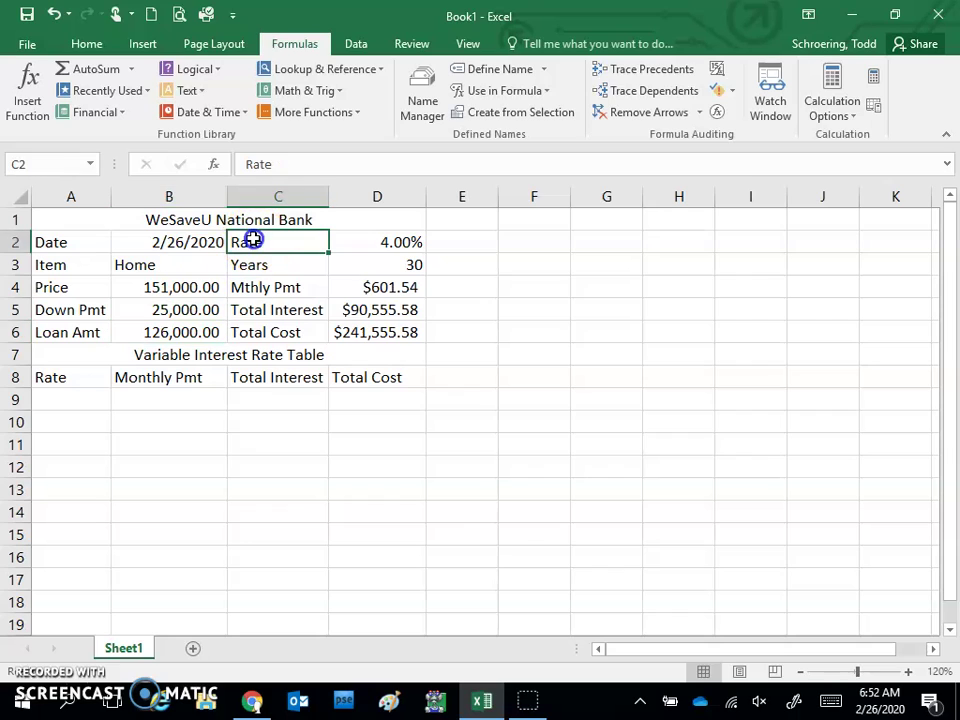
drag(274, 243, 381, 334)
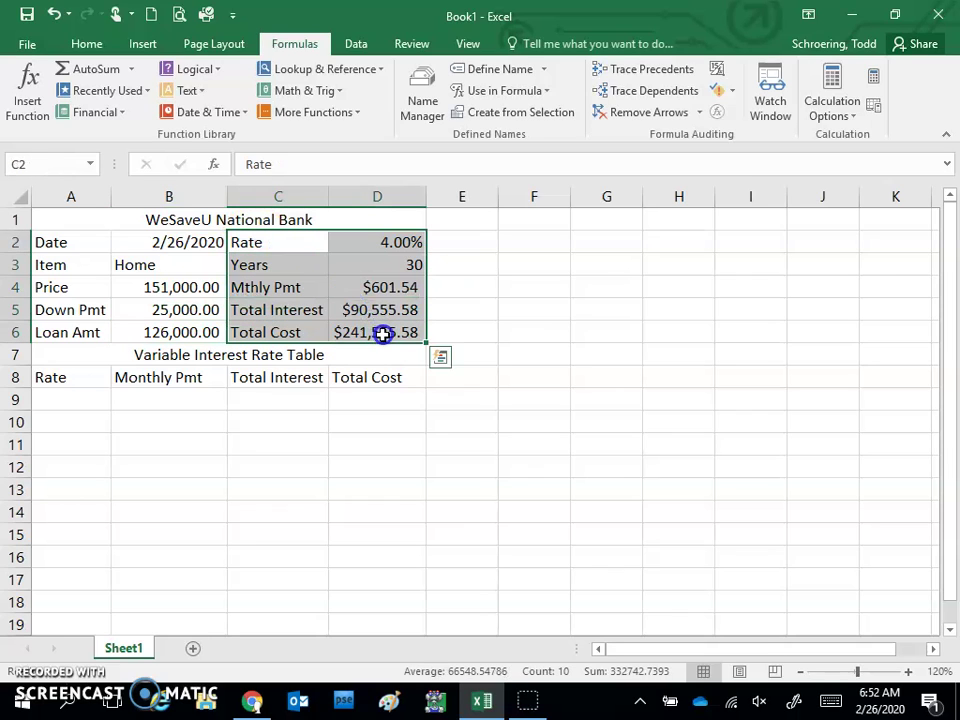
click(519, 113)
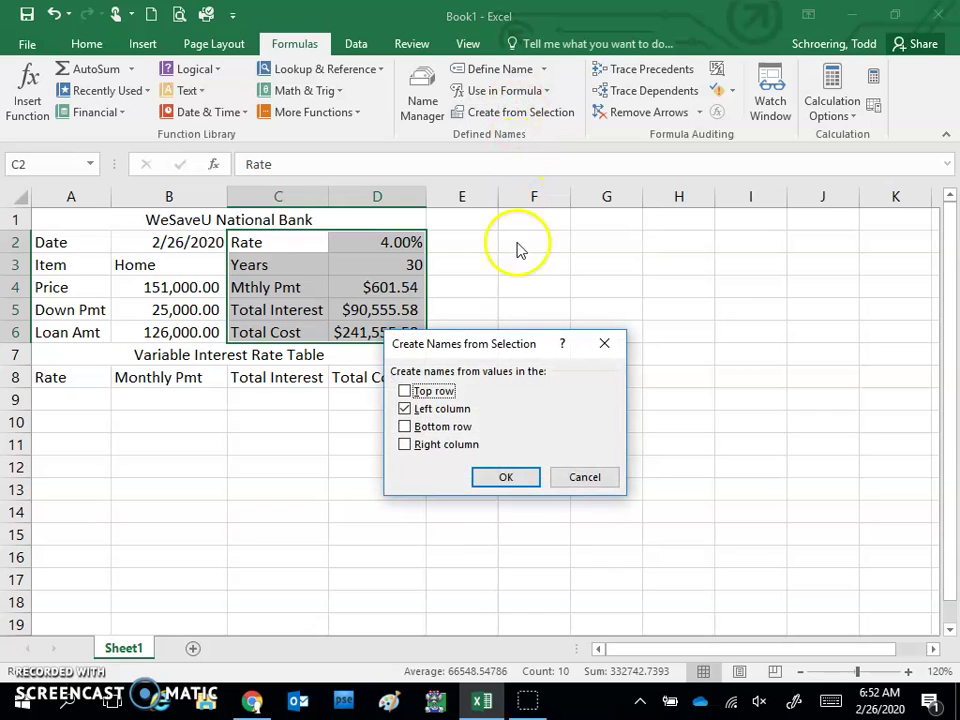
click(506, 478)
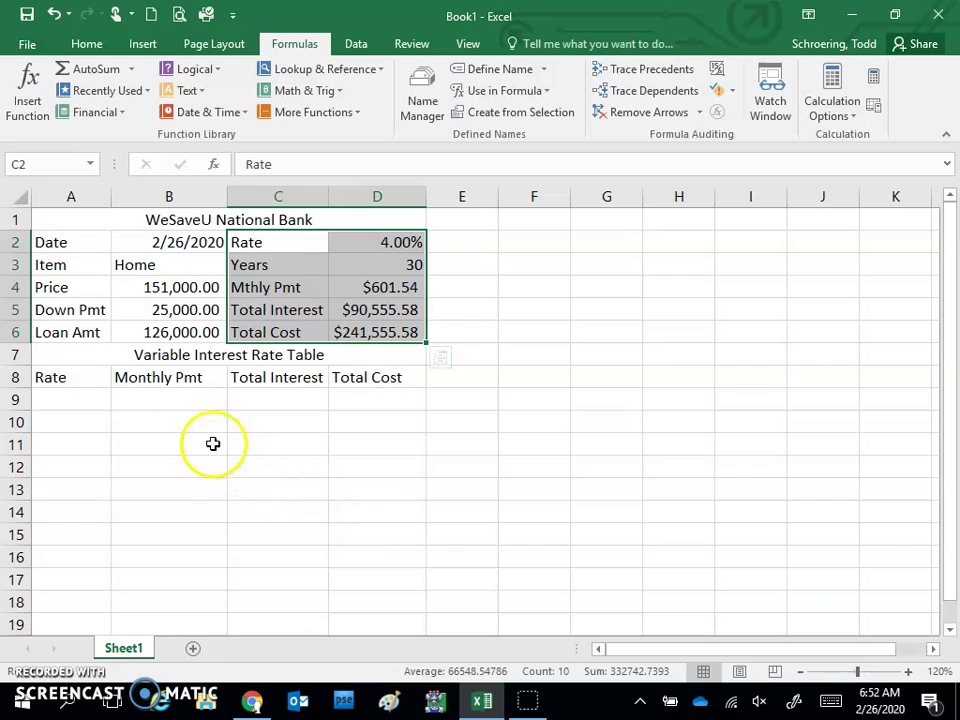
Enter the formulas =Mthly_Pmt in B9, =Total_Interest in C9 and =Total_Cost in D9, referencing the named cells.
click(168, 401)
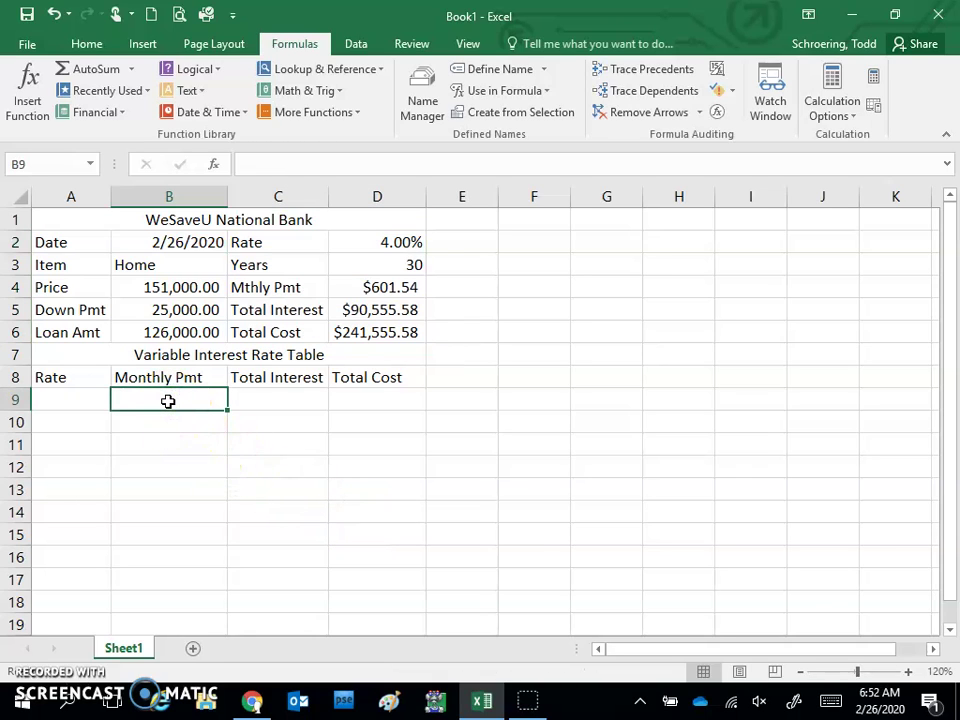
text(=)
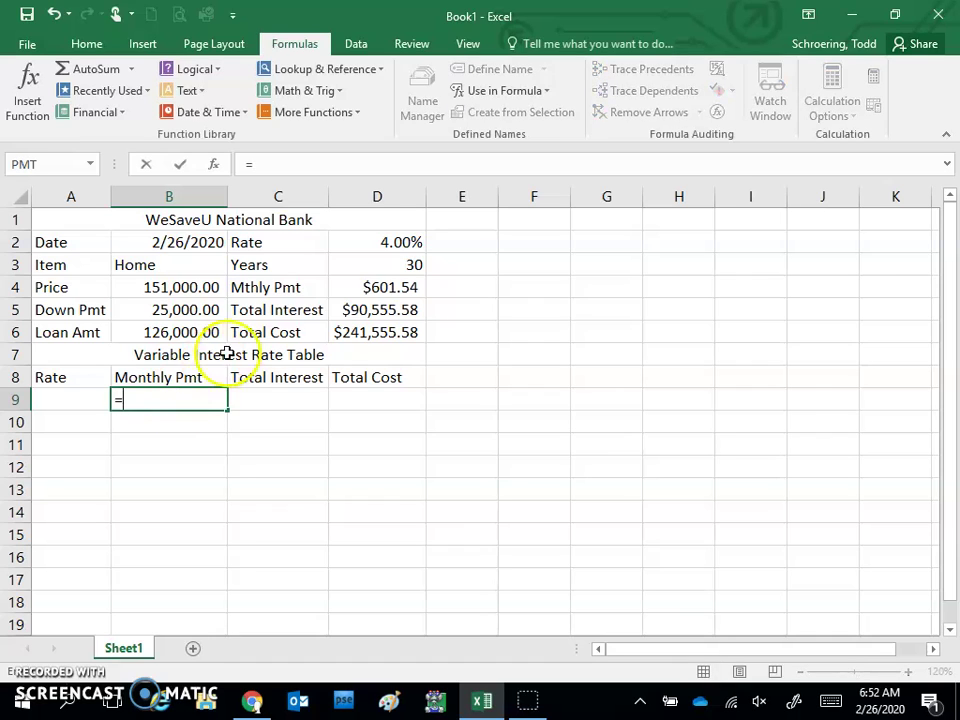
click(362, 288)
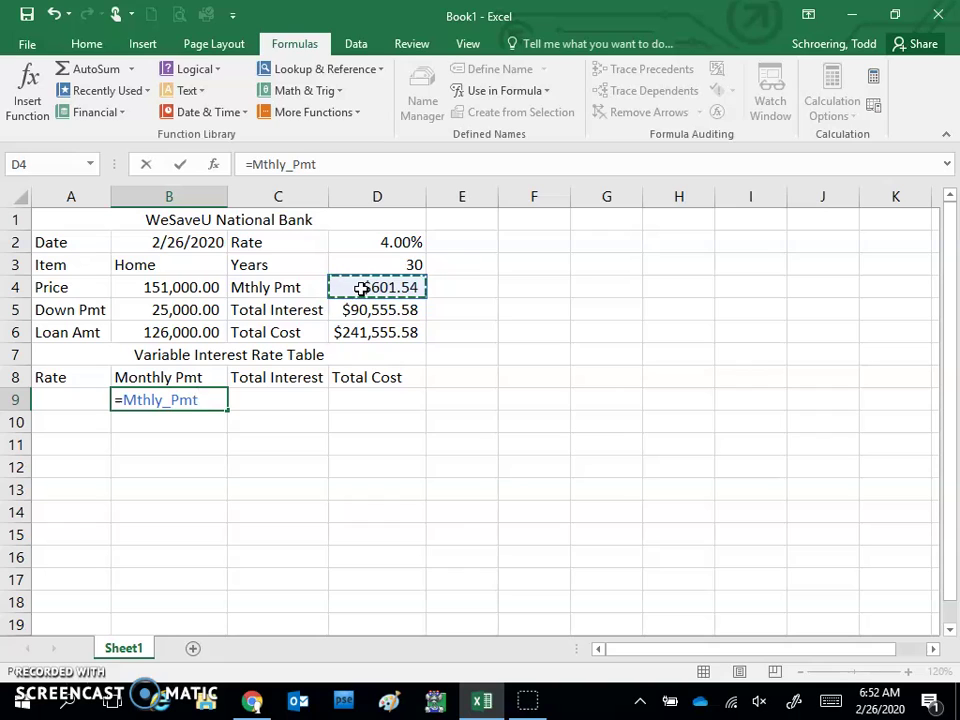
key(Tab)
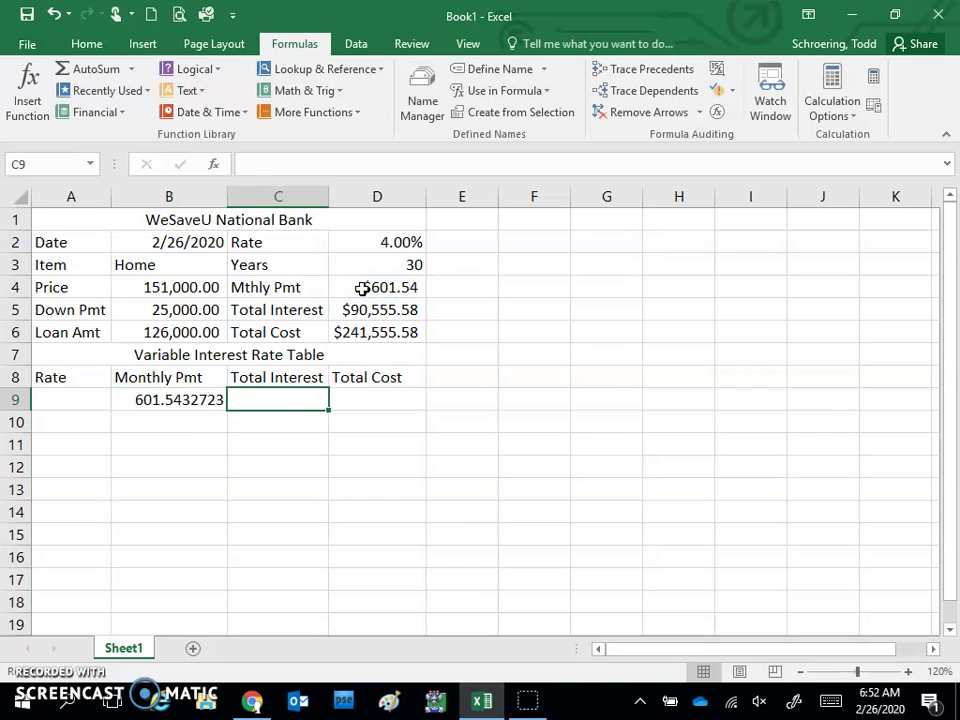
text(=)
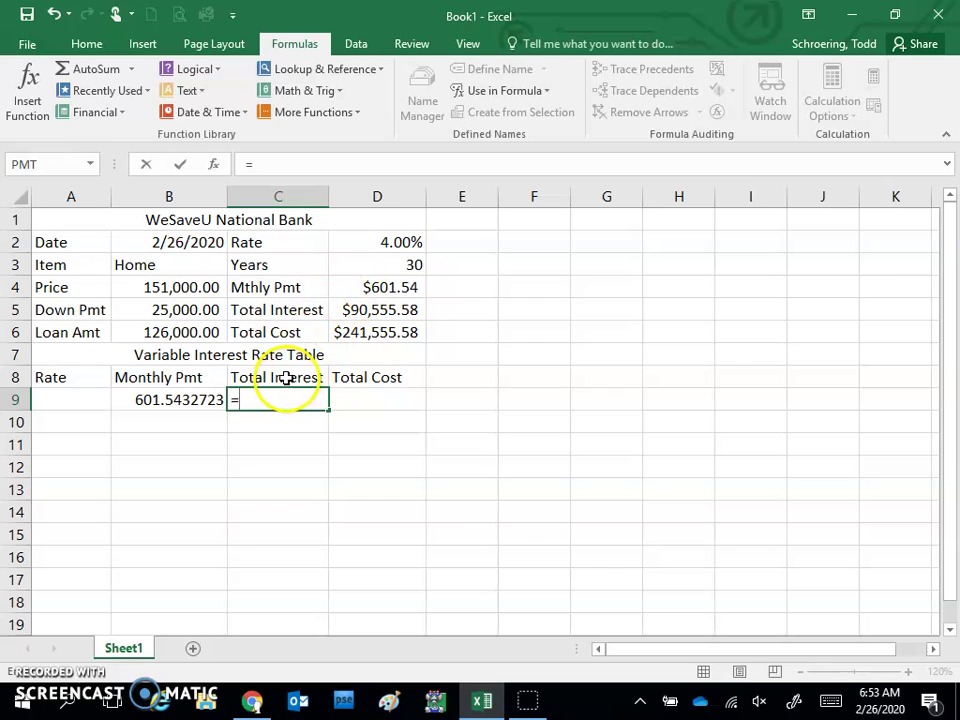
click(358, 310)
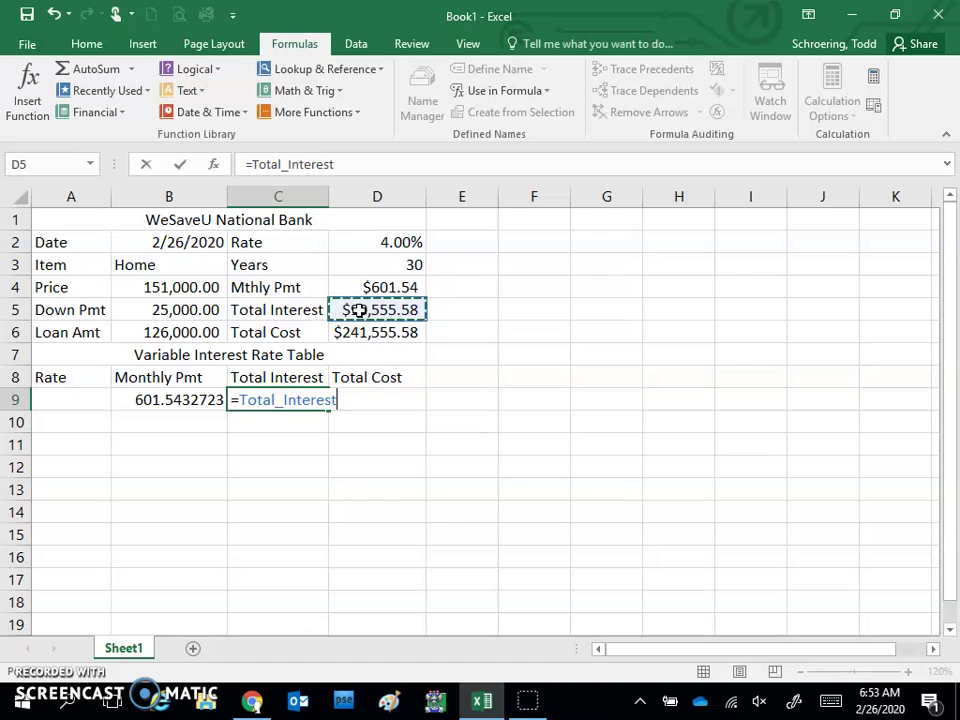
key(Tab)
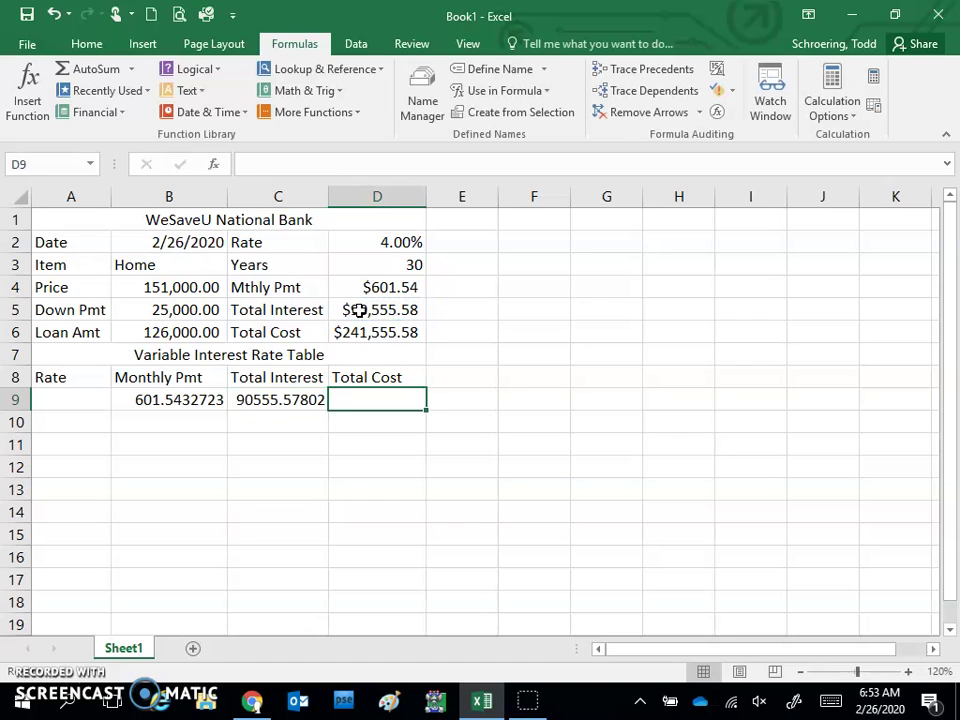
text(=)
click(366, 335)
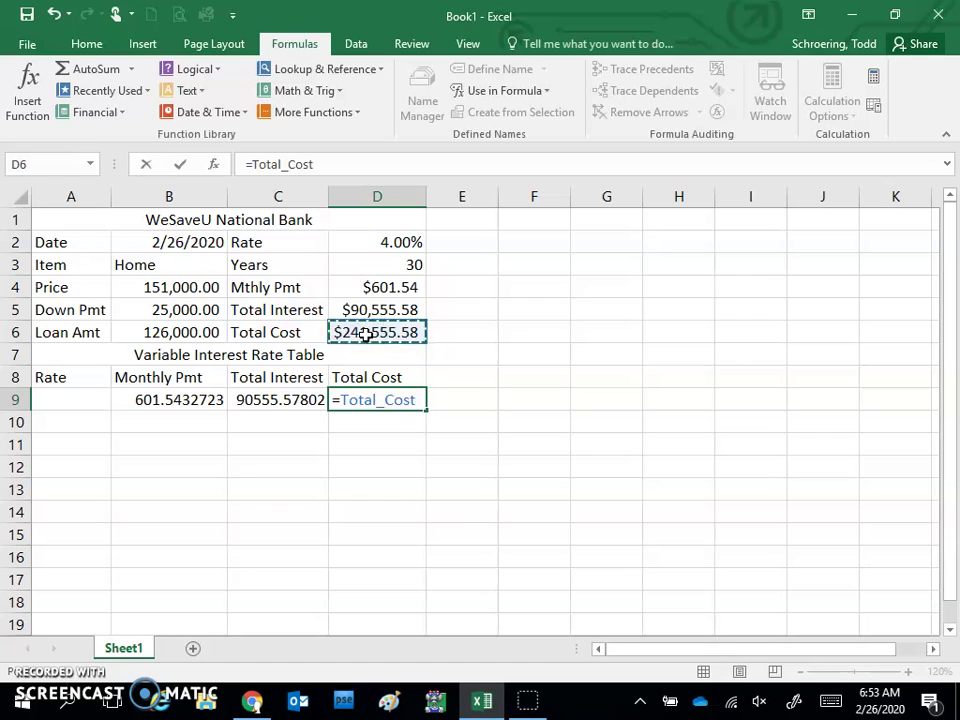
key(Return)
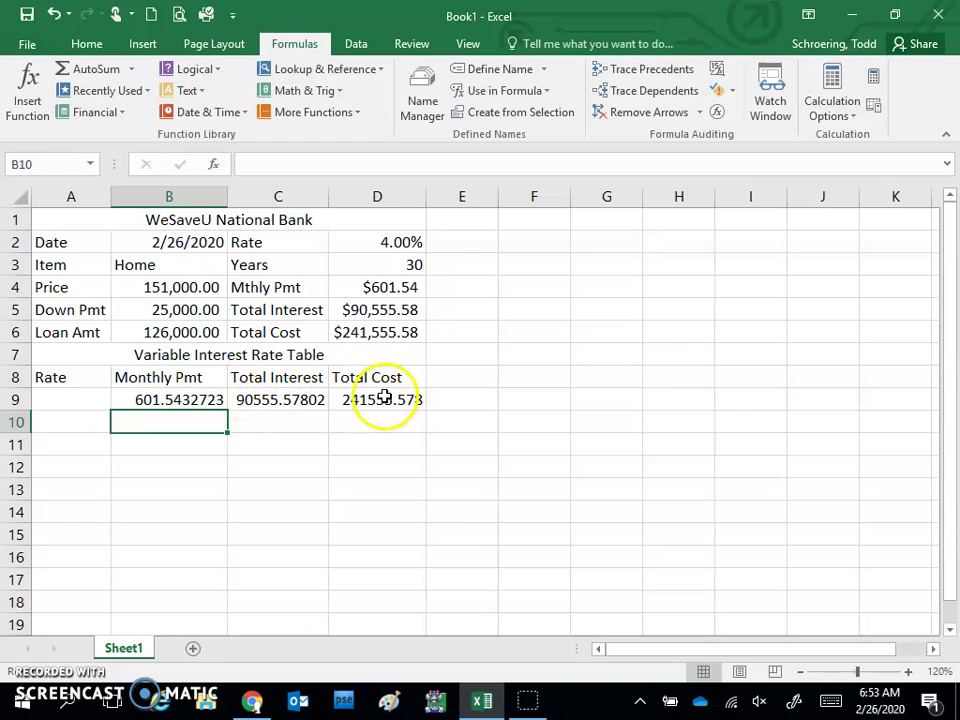
Enter the rates 3.80% and 3.90% in A10:A11 and fill the series down to 5.00% in cell A22.
click(74, 422)
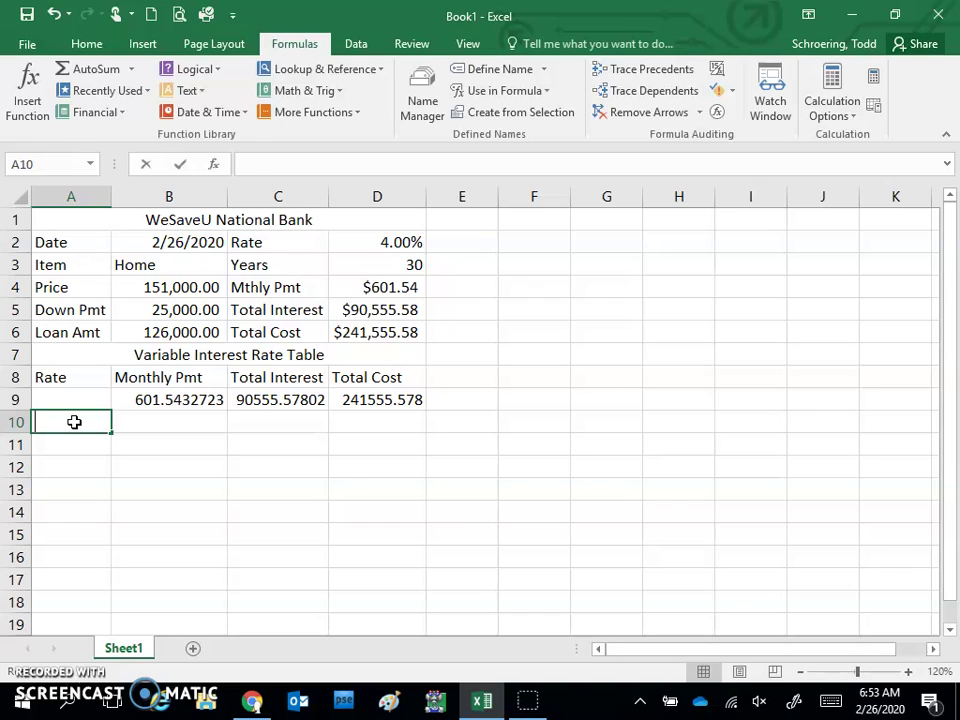
text(3.8)
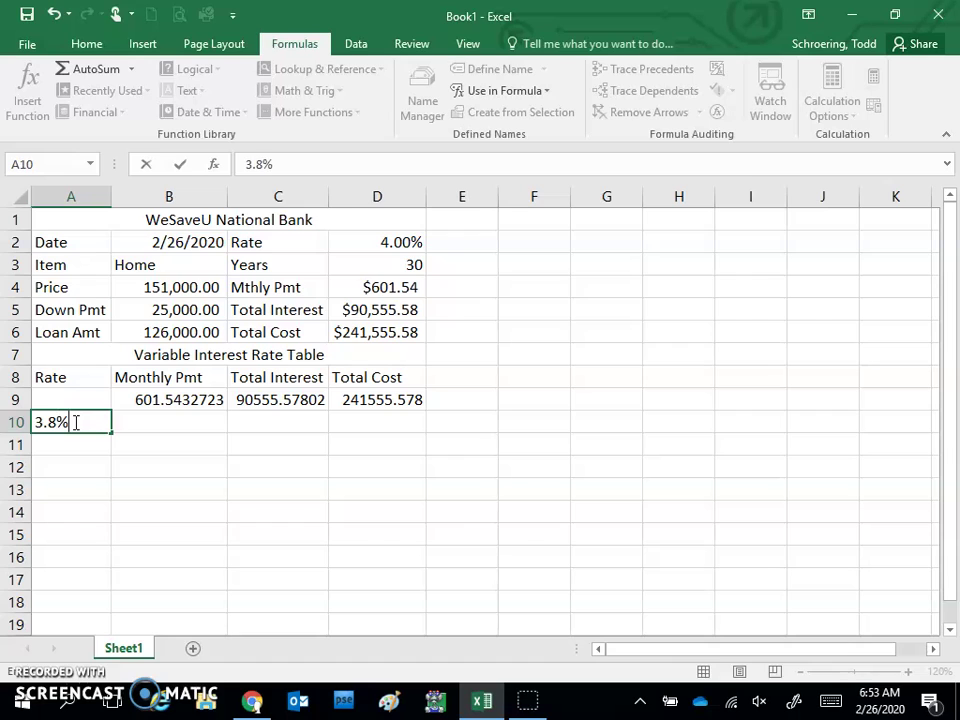
text(80%)
key(Return)
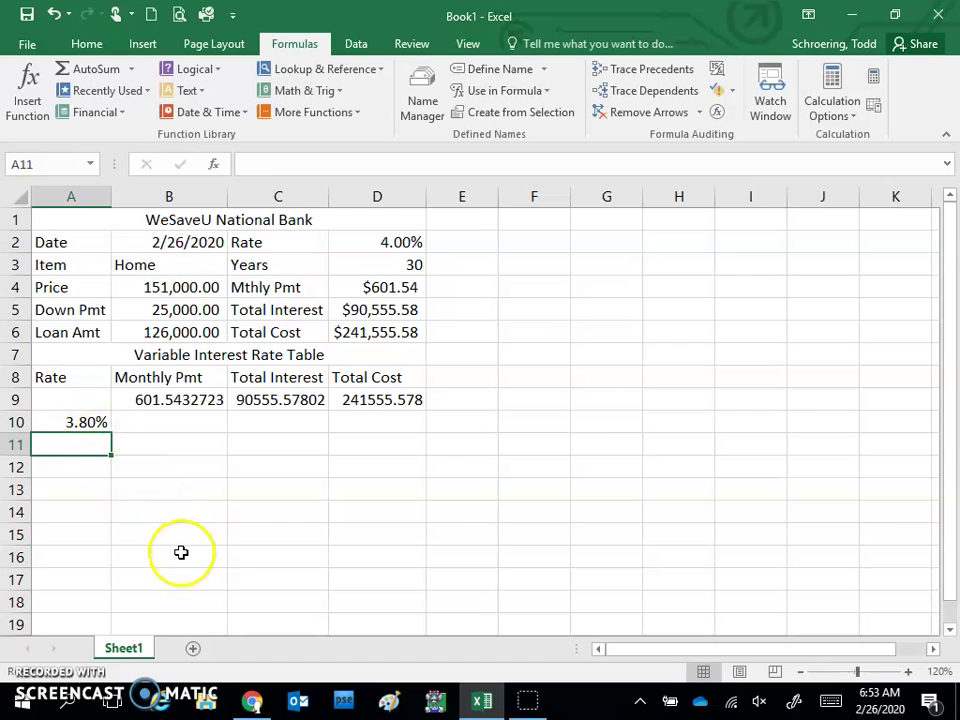
text(3.9)
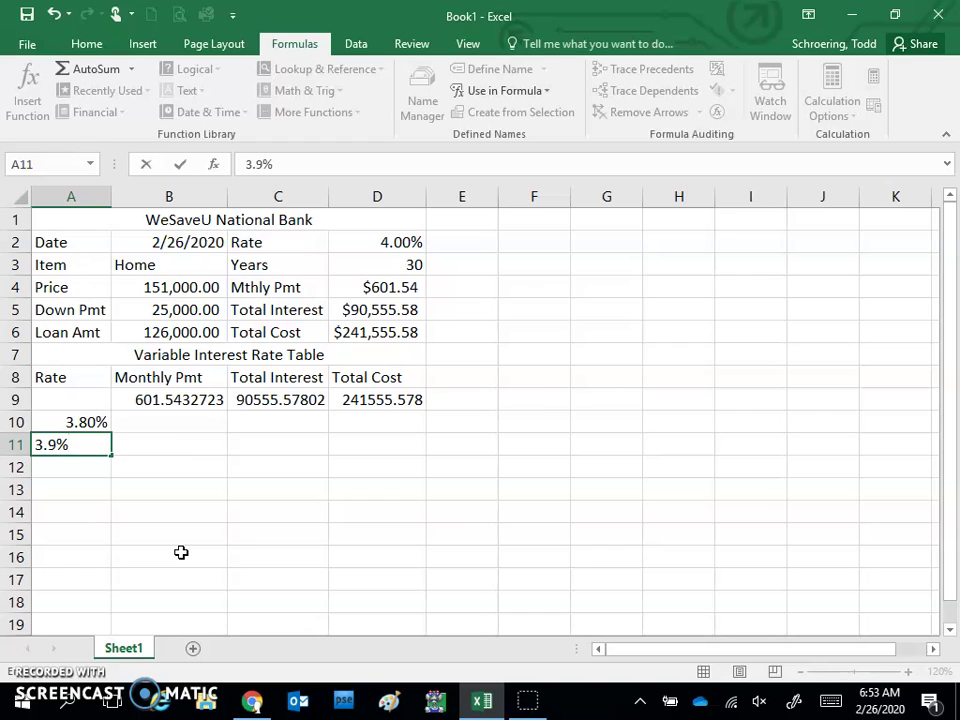
text(90%)
key(Return)
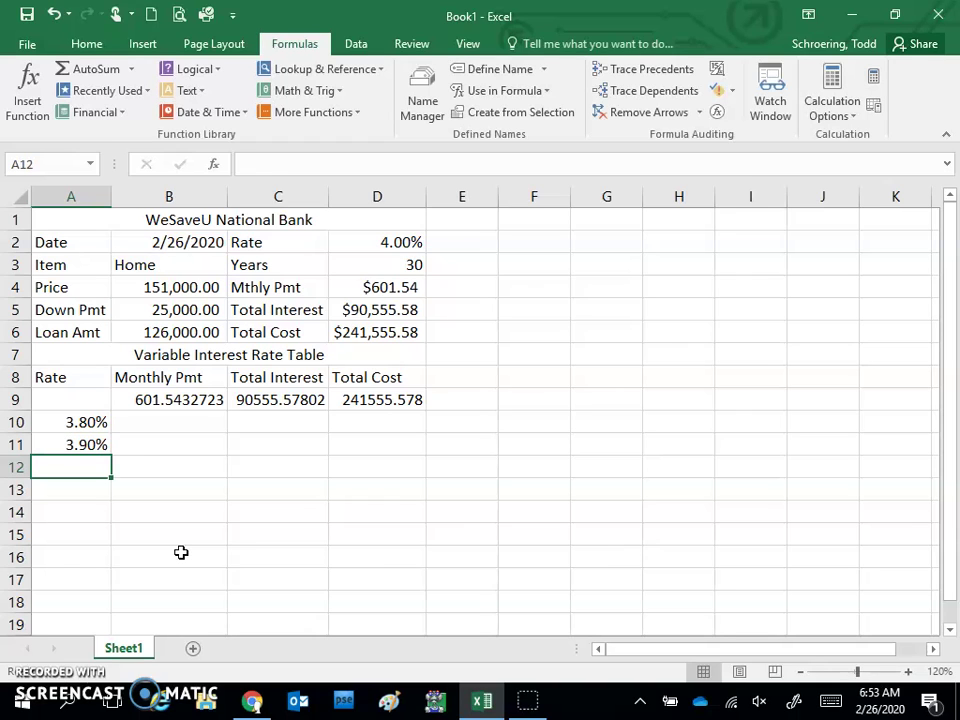
click(74, 420)
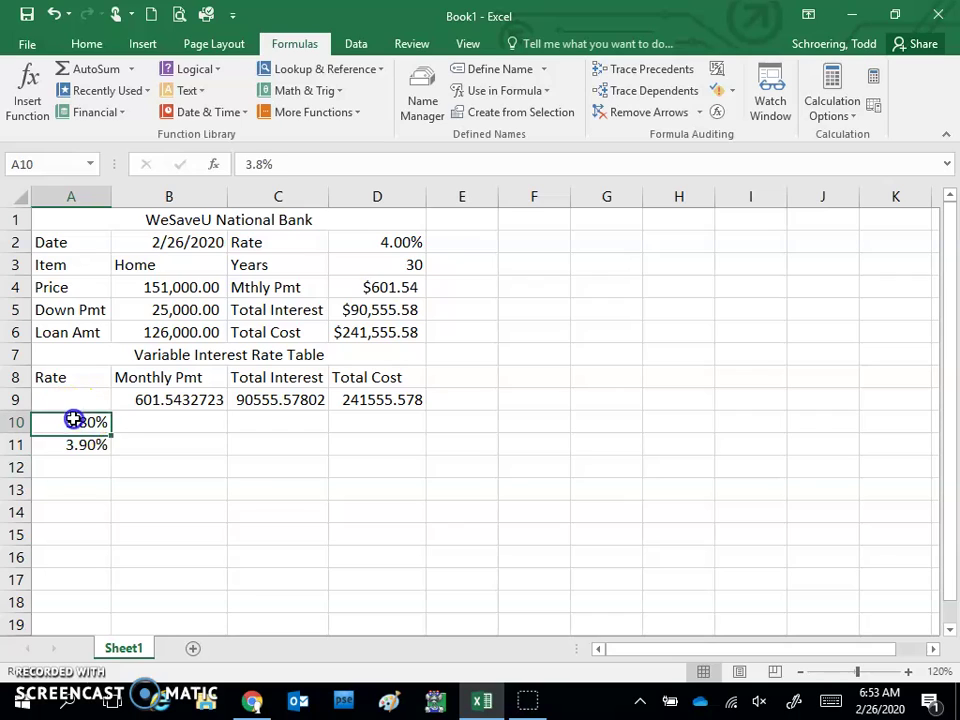
drag(74, 434, 110, 603)
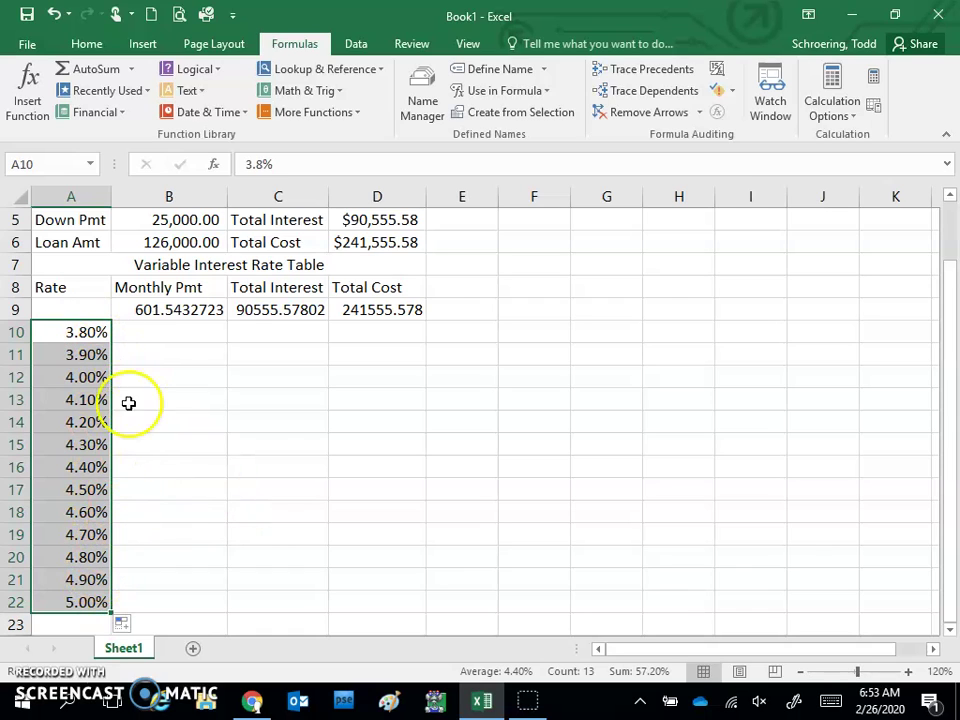
Create a what-if data table over A9:D22 using the Rate cell D2 as the column input cell.
drag(64, 304, 392, 607)
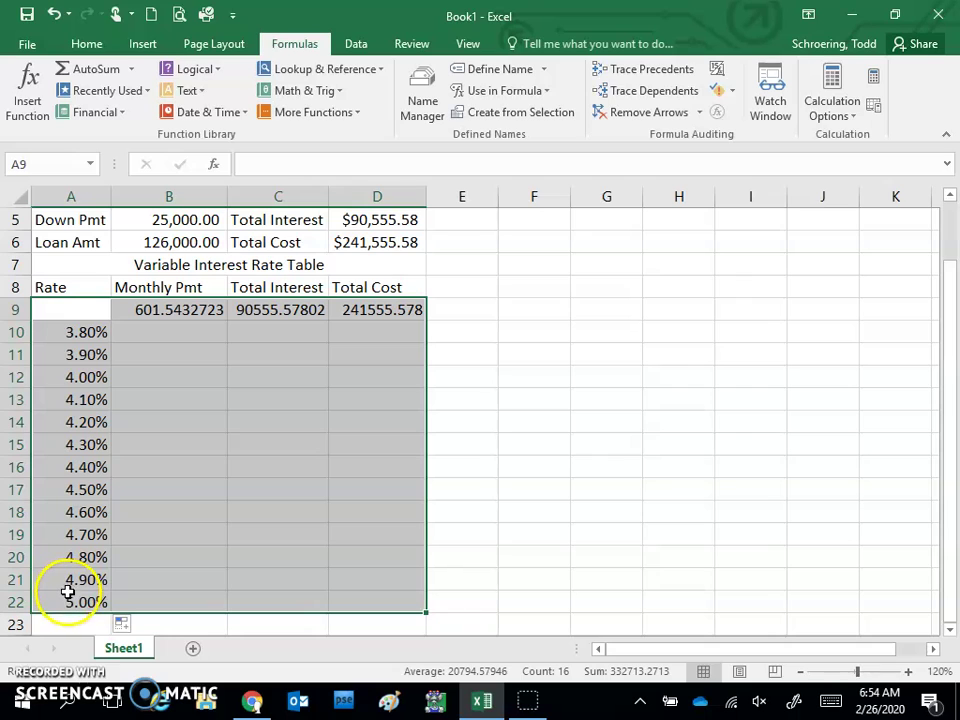
click(356, 44)
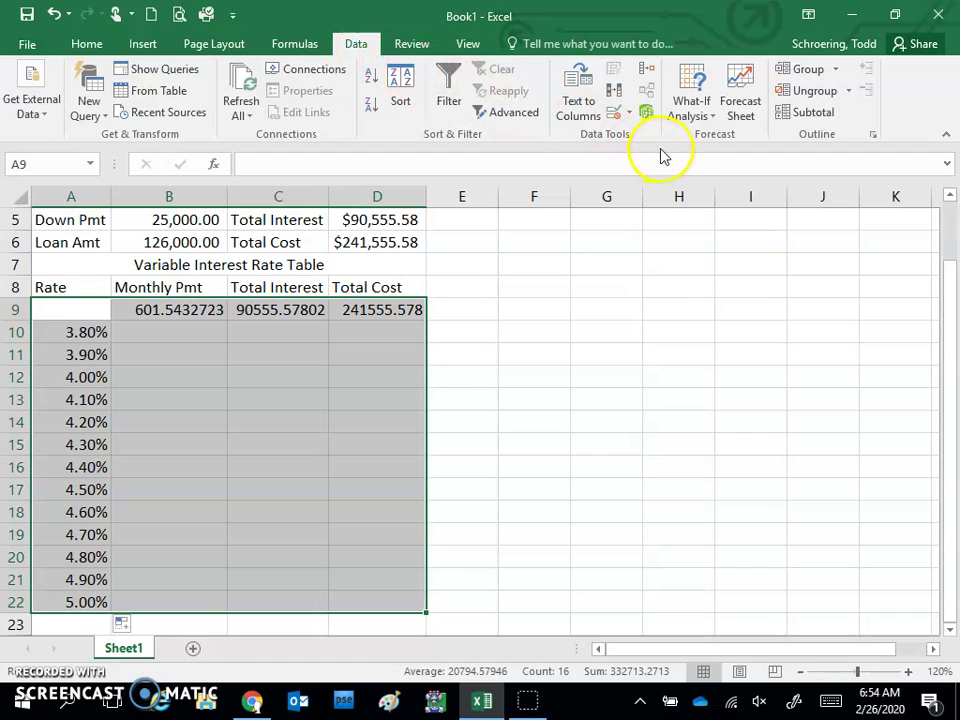
click(699, 112)
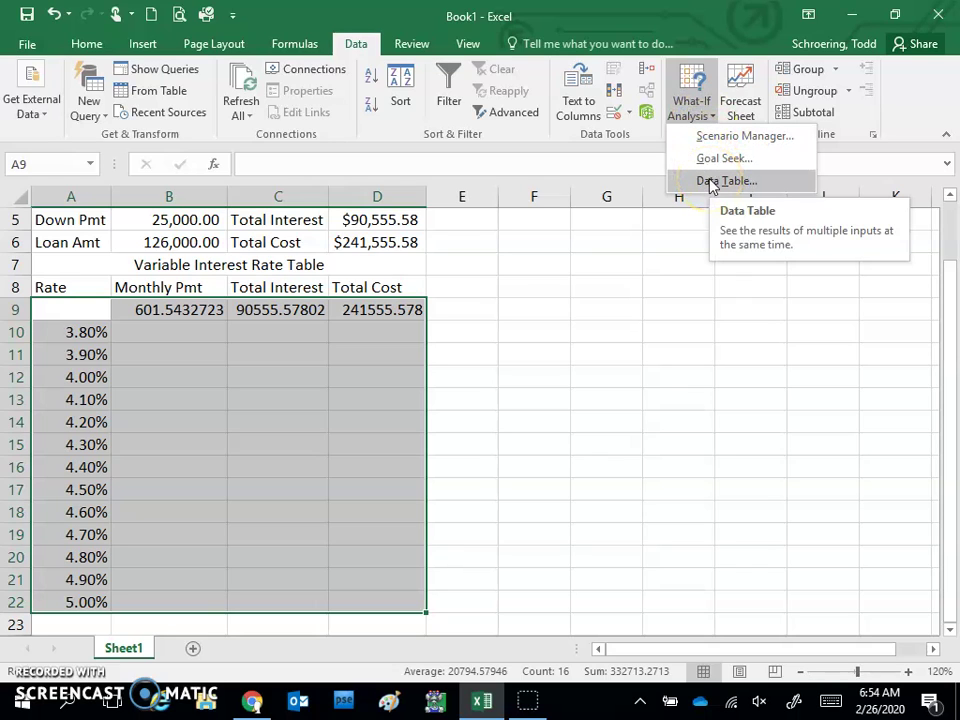
click(712, 183)
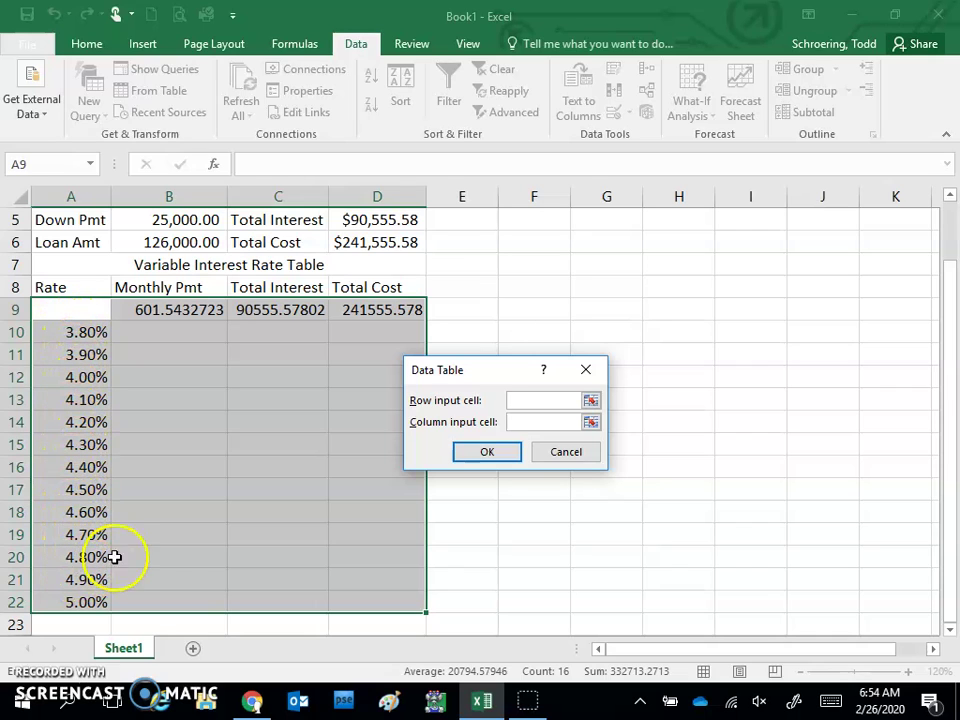
click(532, 421)
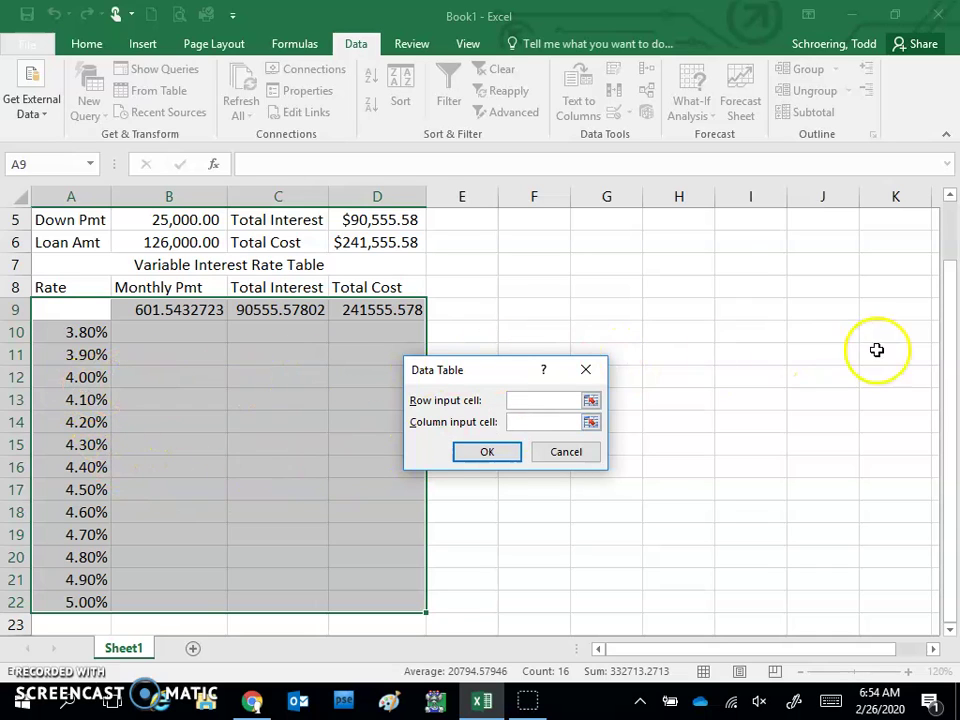
drag(950, 352, 946, 298)
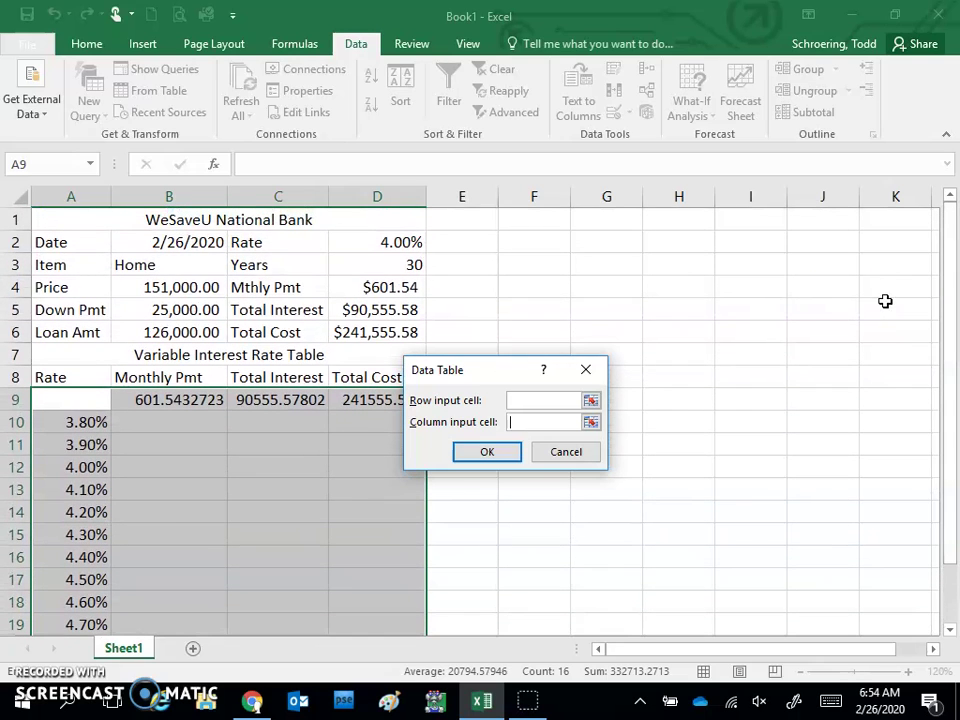
click(388, 243)
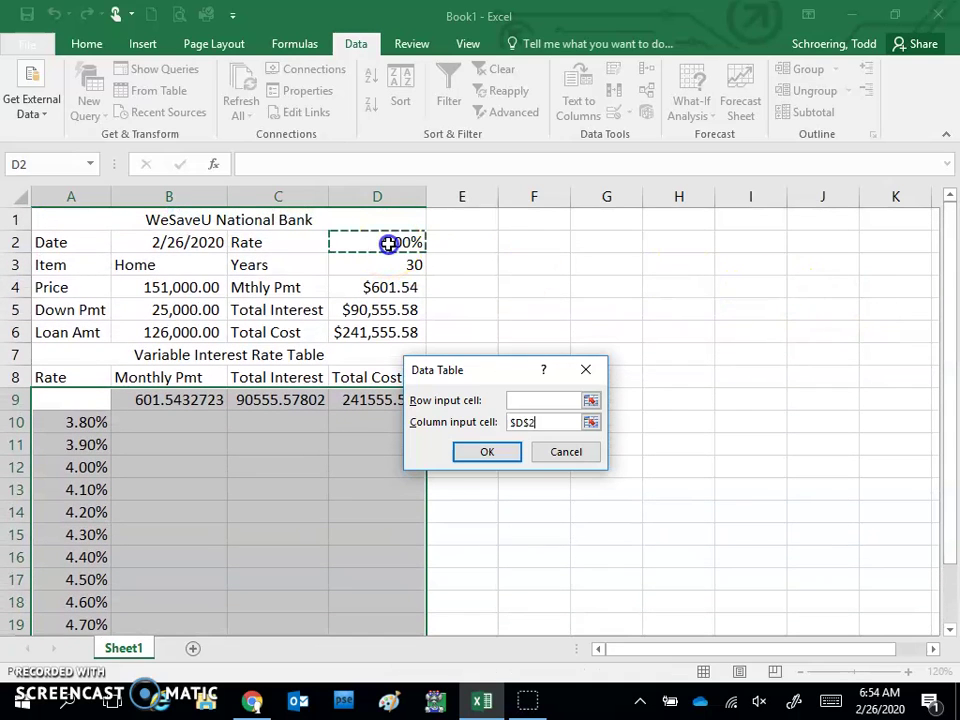
click(487, 452)
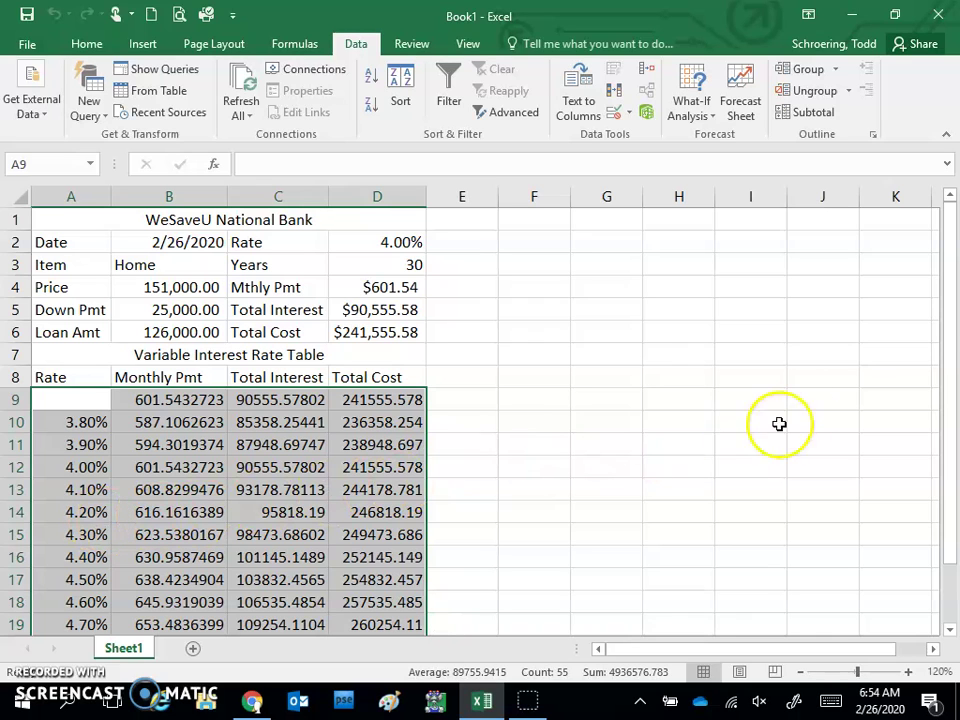
Apply the comma number style with two decimals to the data table values in B9:D22.
drag(952, 365, 951, 452)
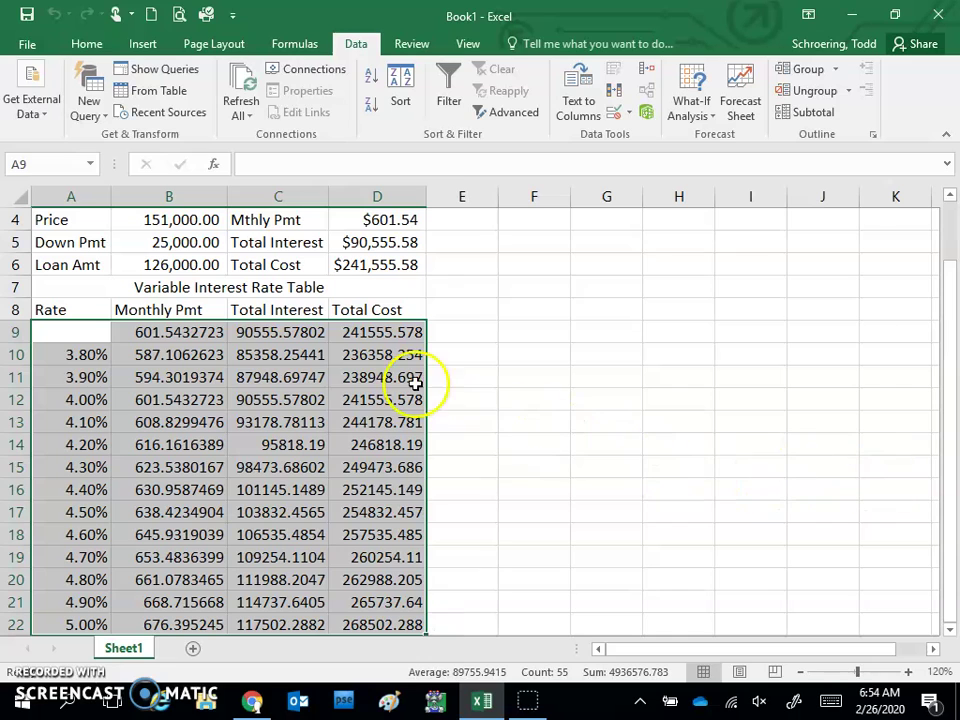
drag(176, 332, 395, 623)
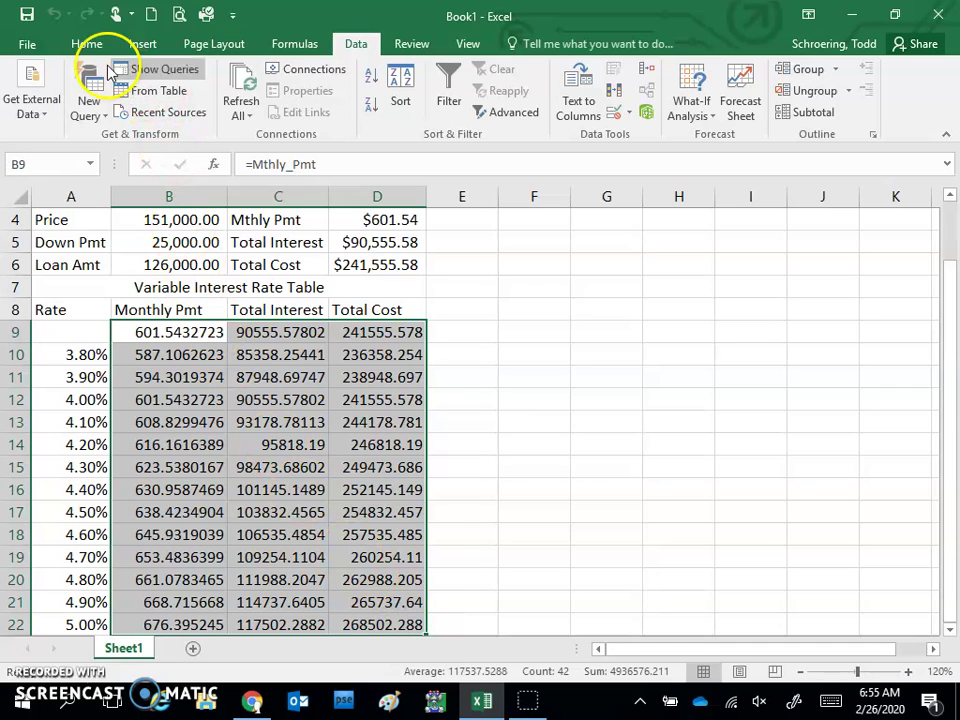
click(86, 44)
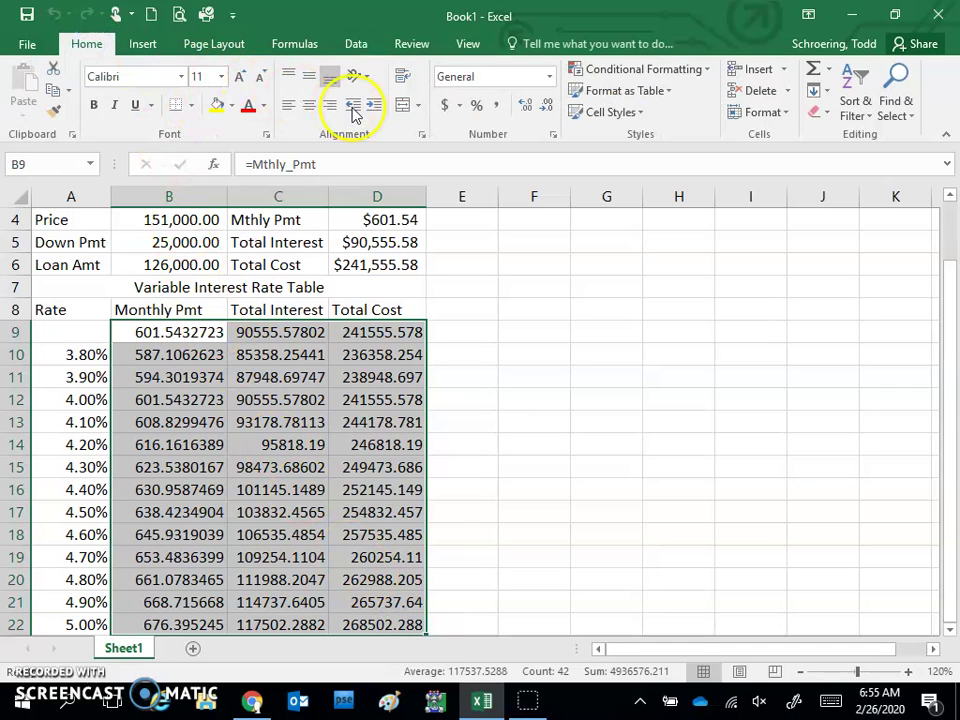
click(500, 108)
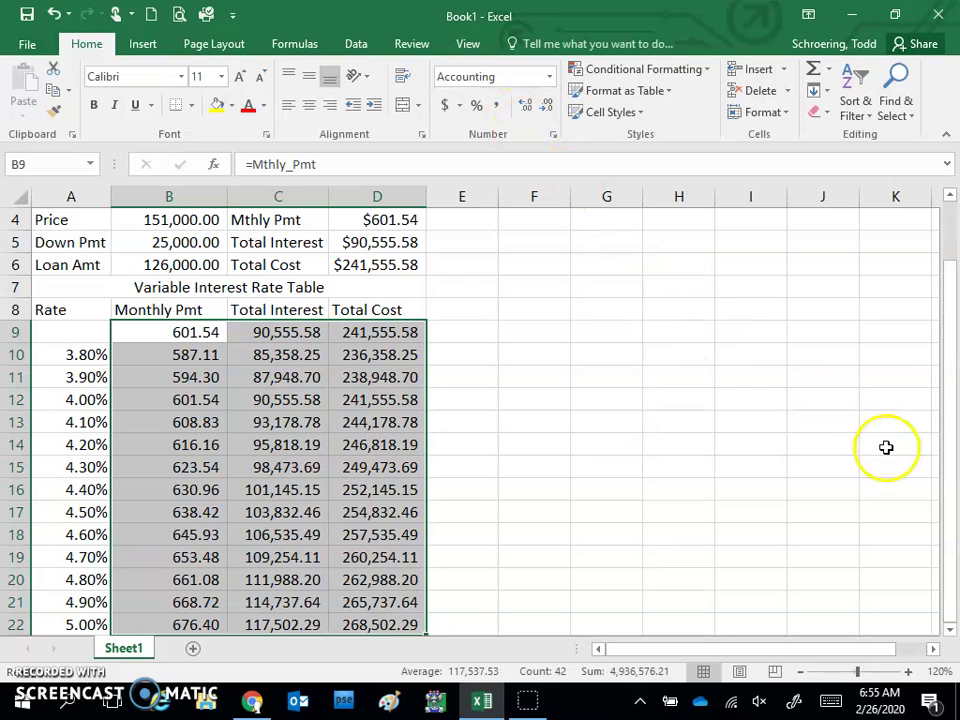
drag(952, 478, 955, 416)
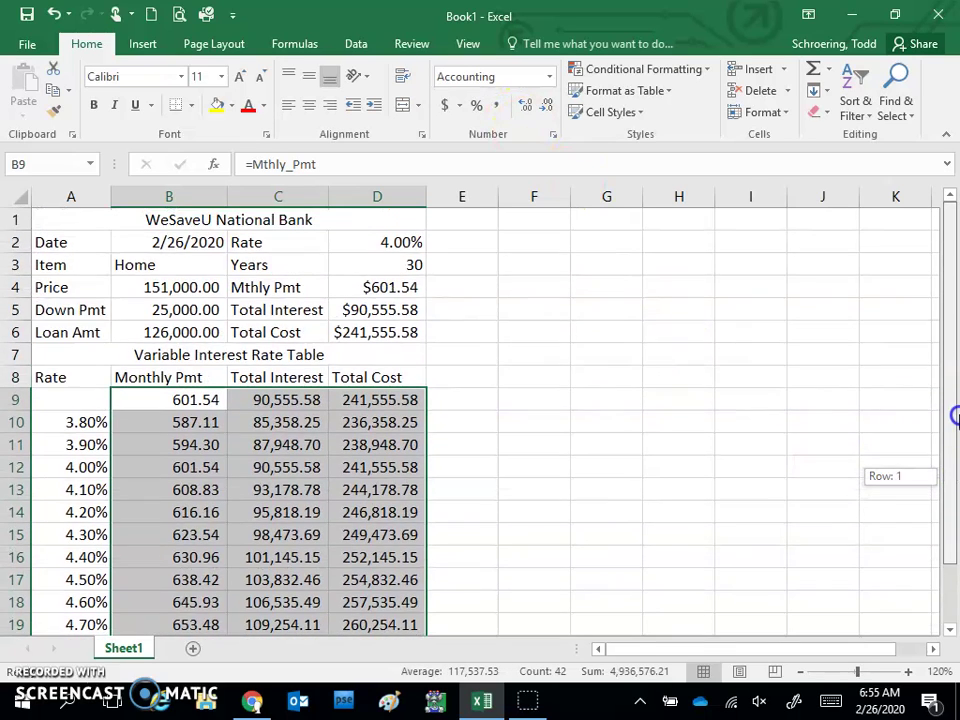
drag(955, 362, 949, 377)
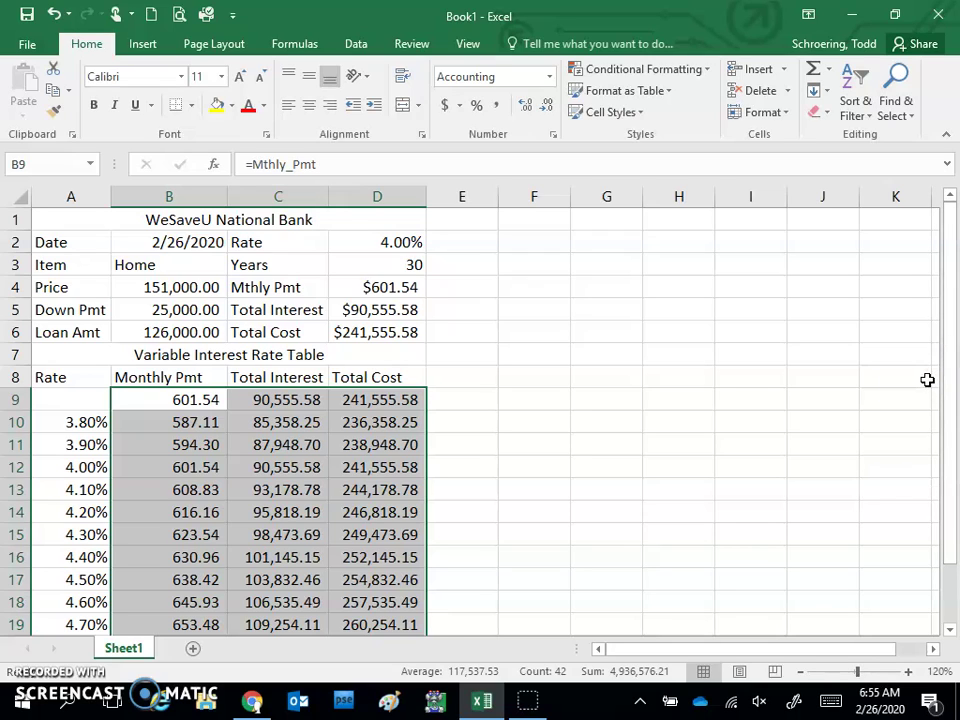